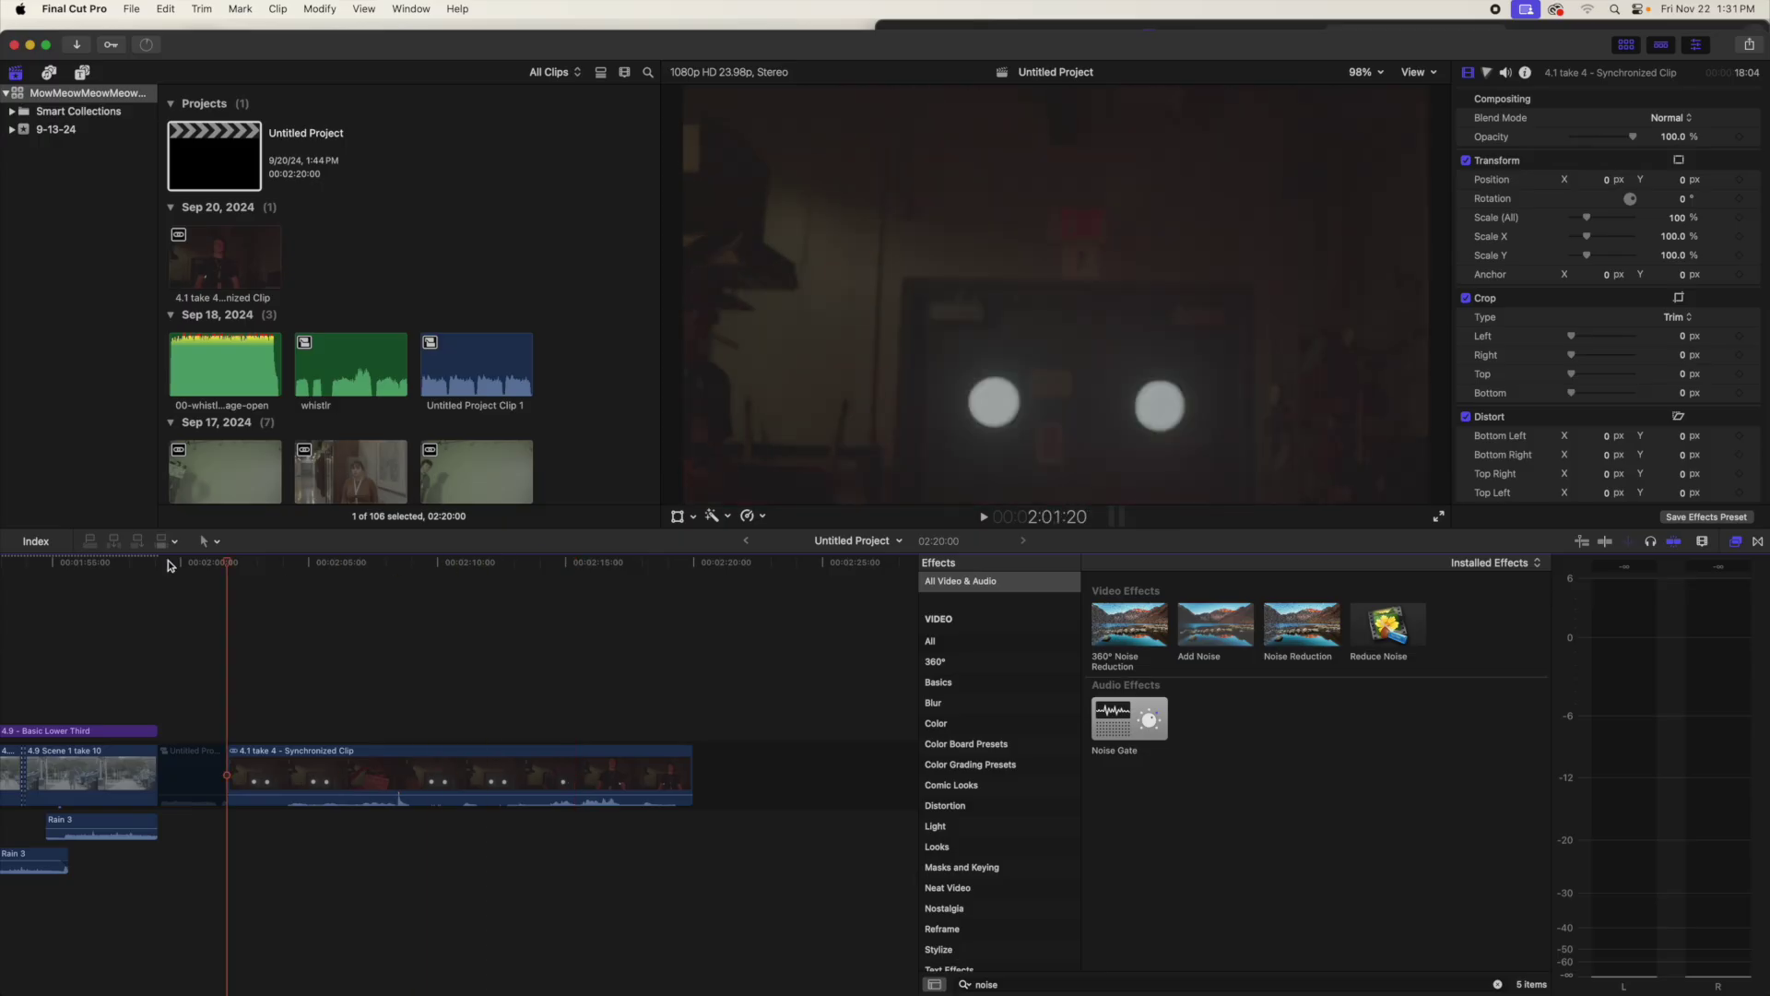
Move back to the 4.1 clips, select the dark 4.1 take 3 clip and show its Color Adjustments
click(371, 568)
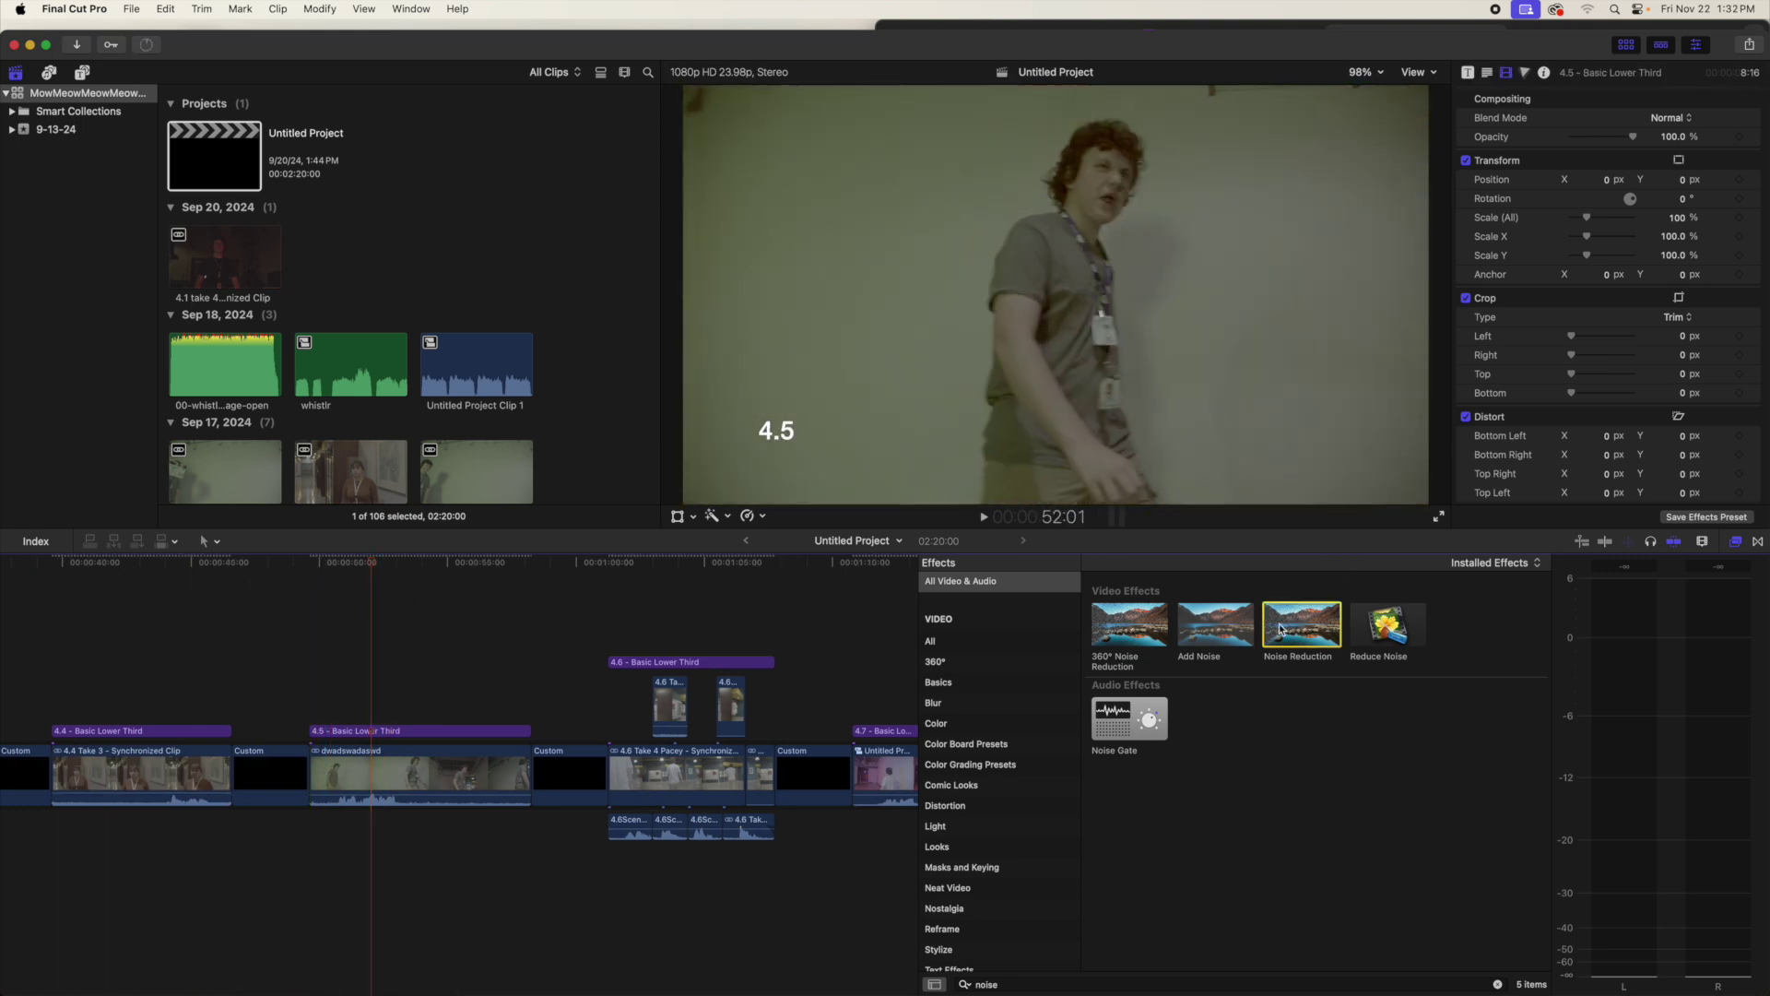
click(212, 567)
key(space)
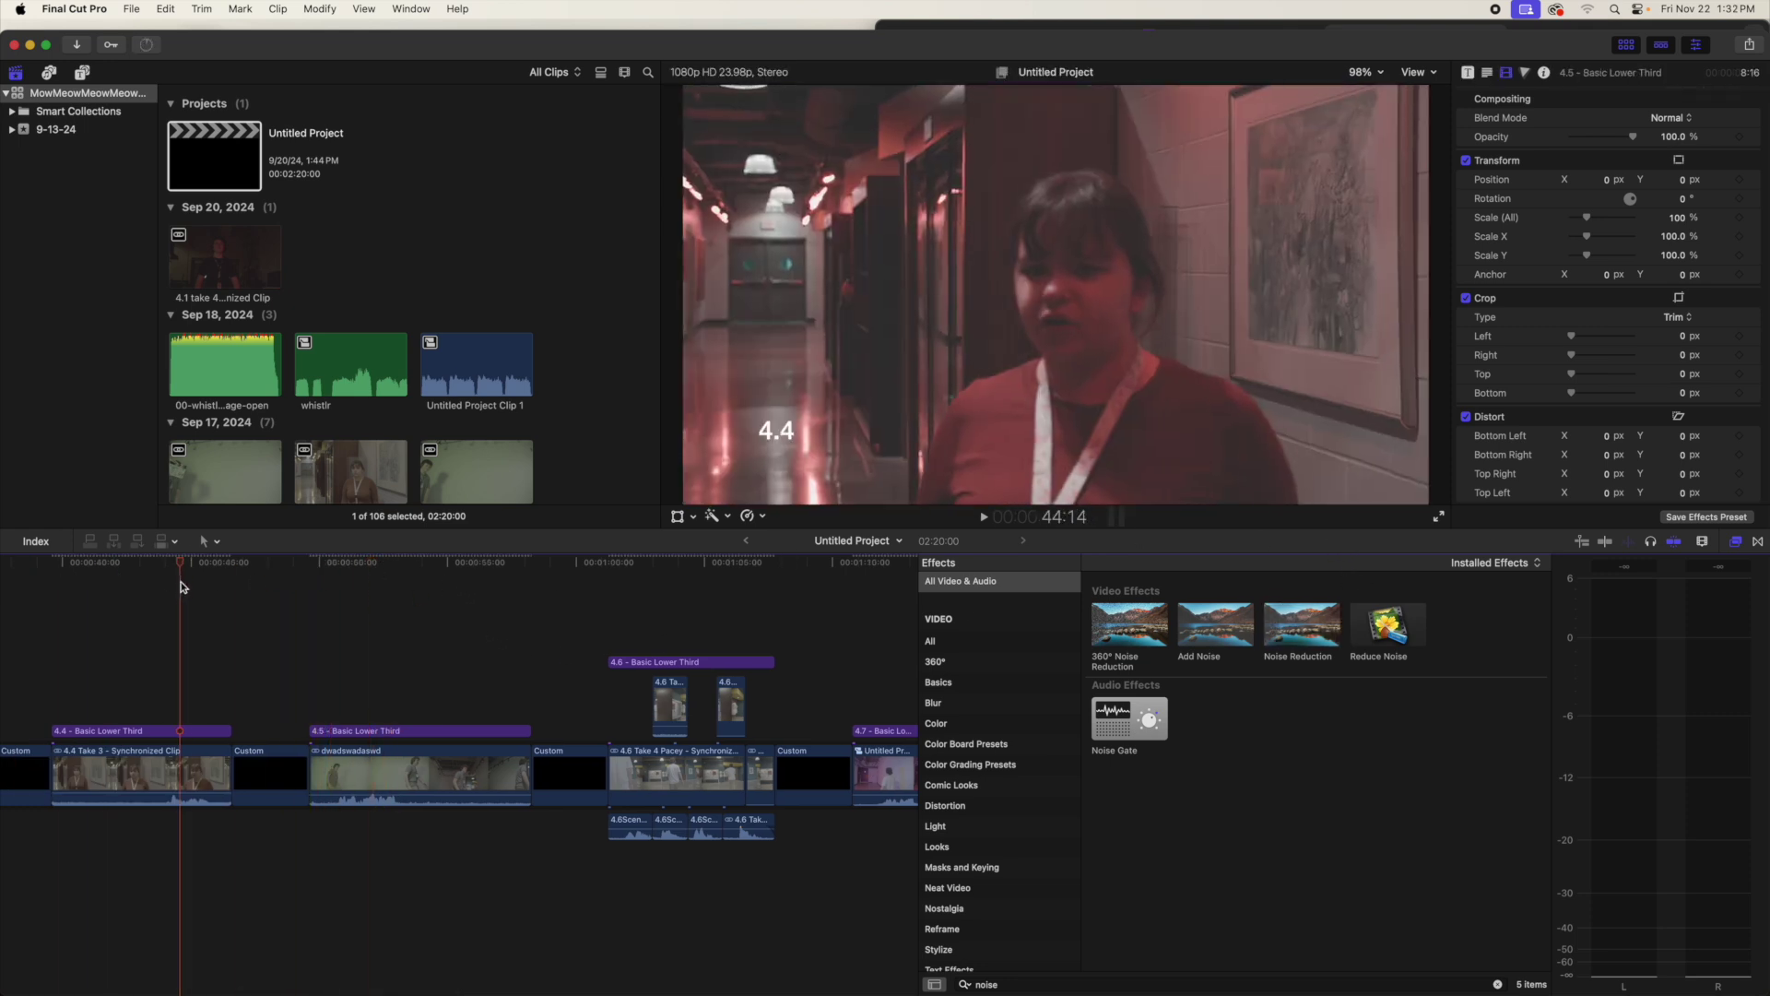
key(Up)
key(Up)
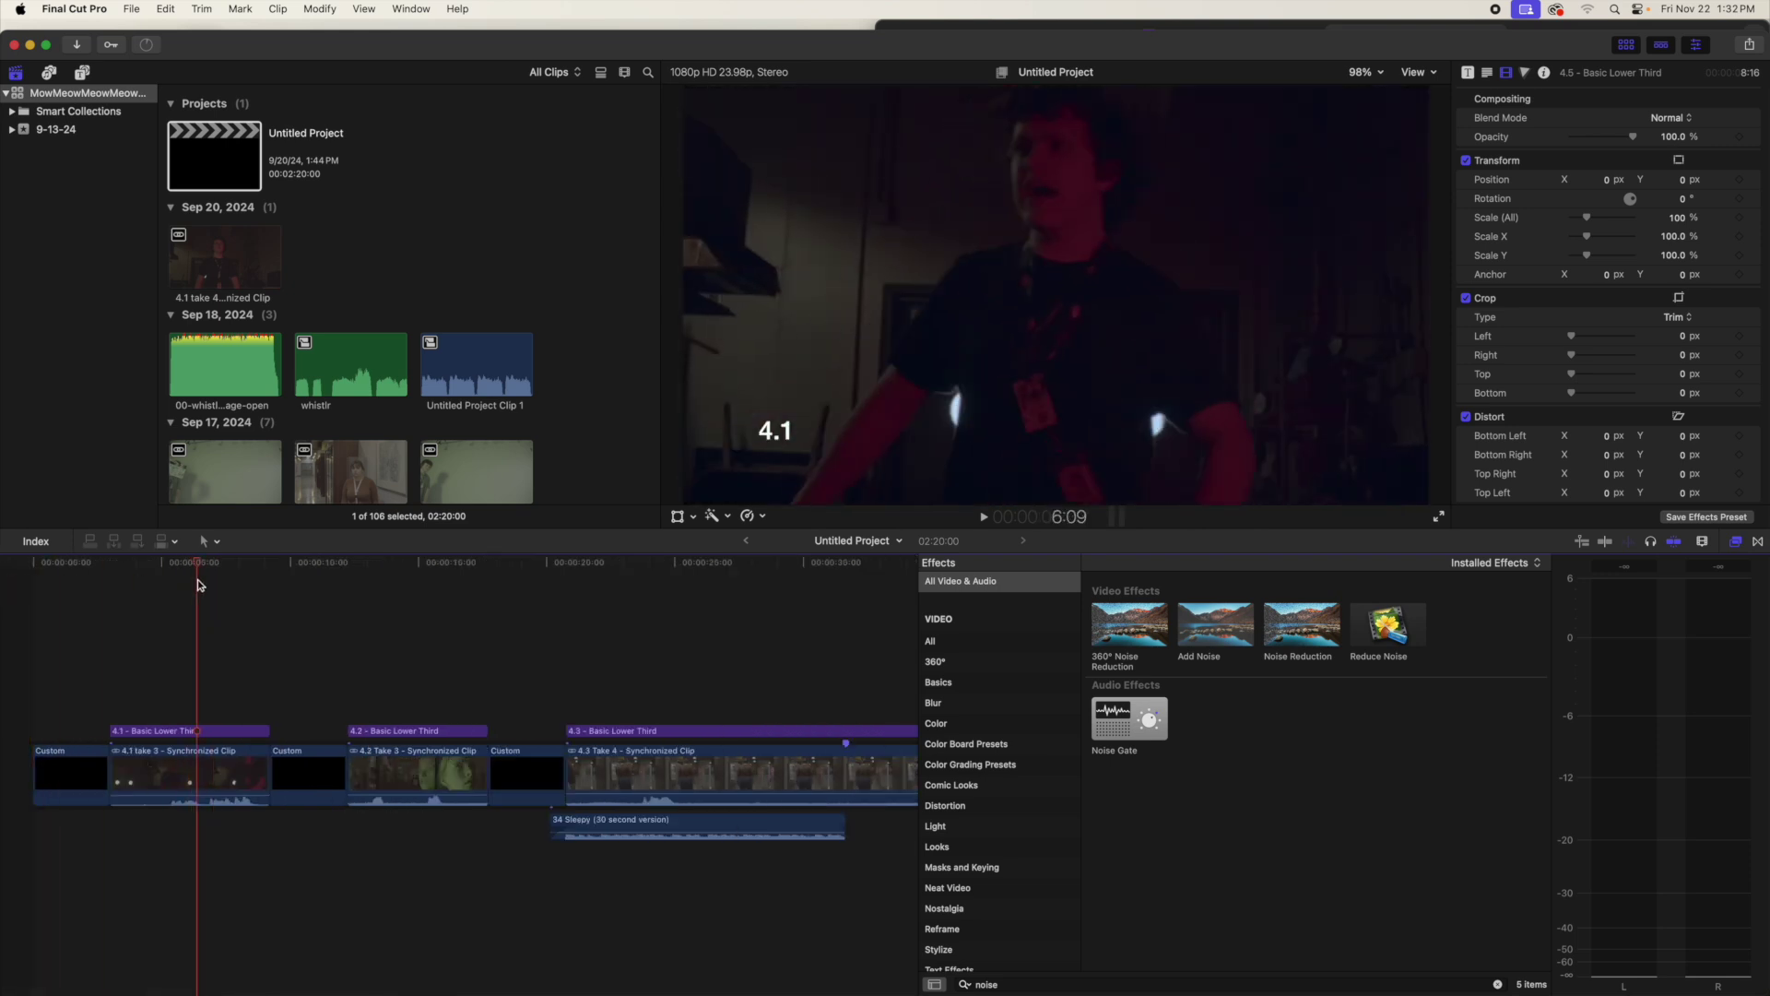
click(230, 752)
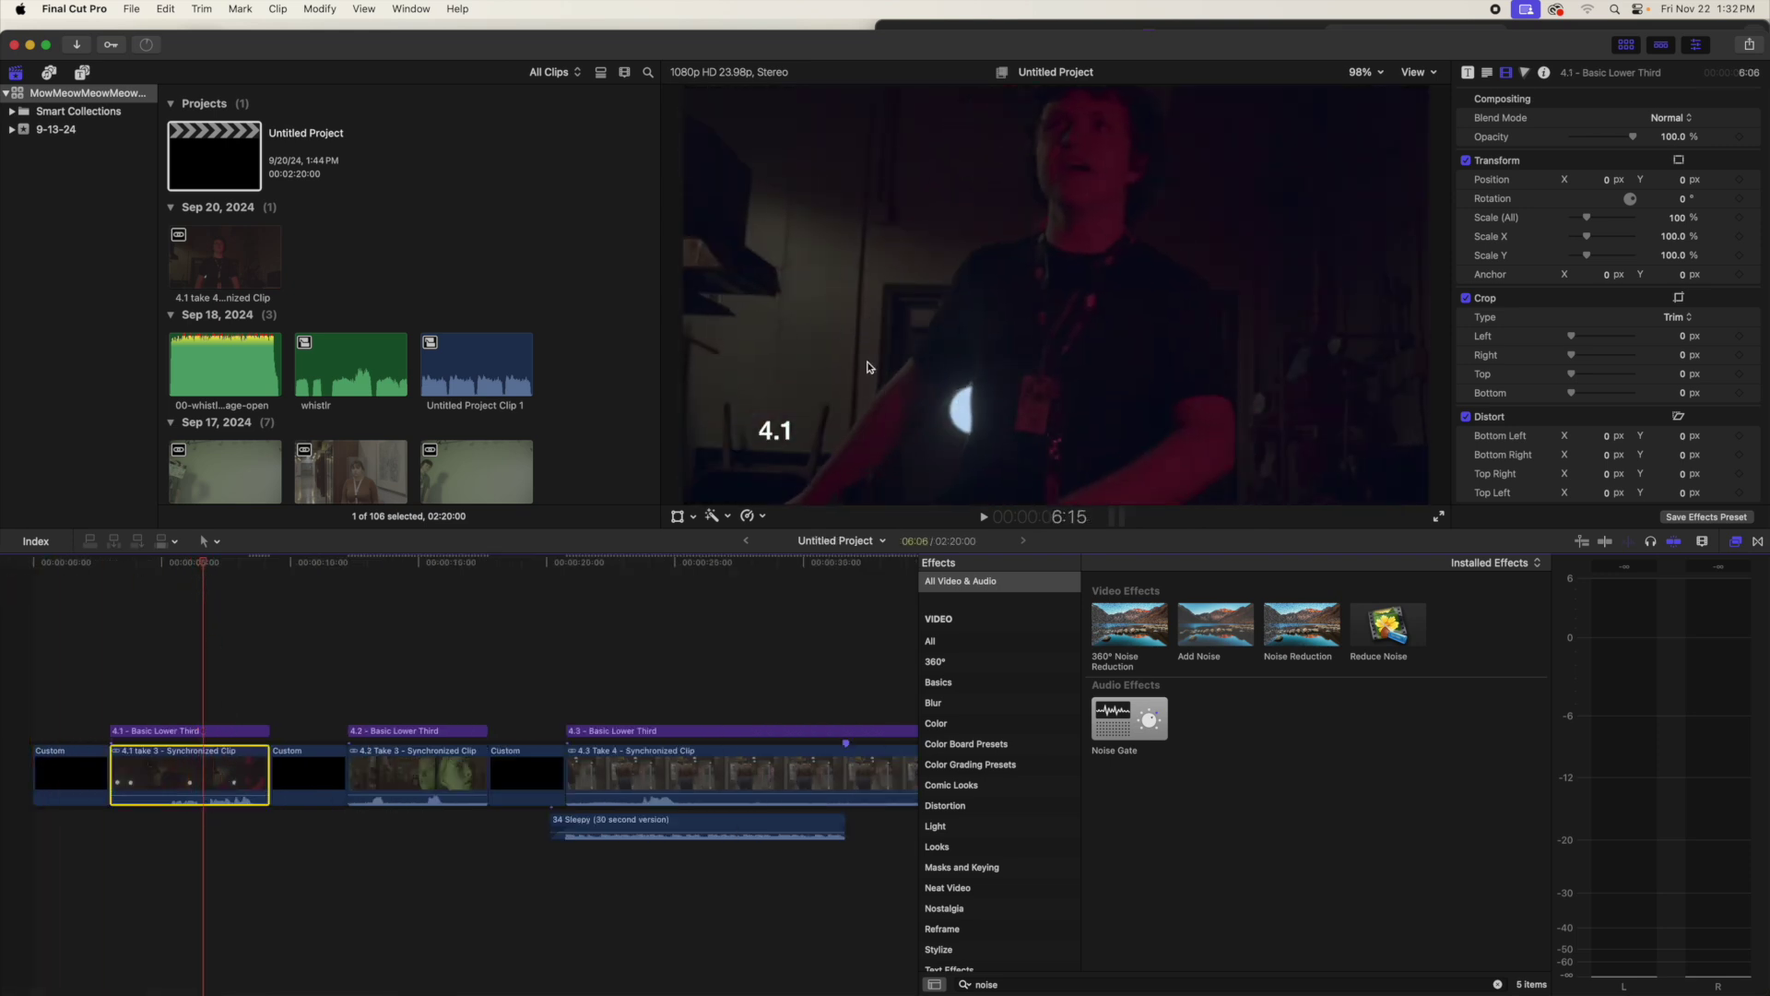
click(1468, 97)
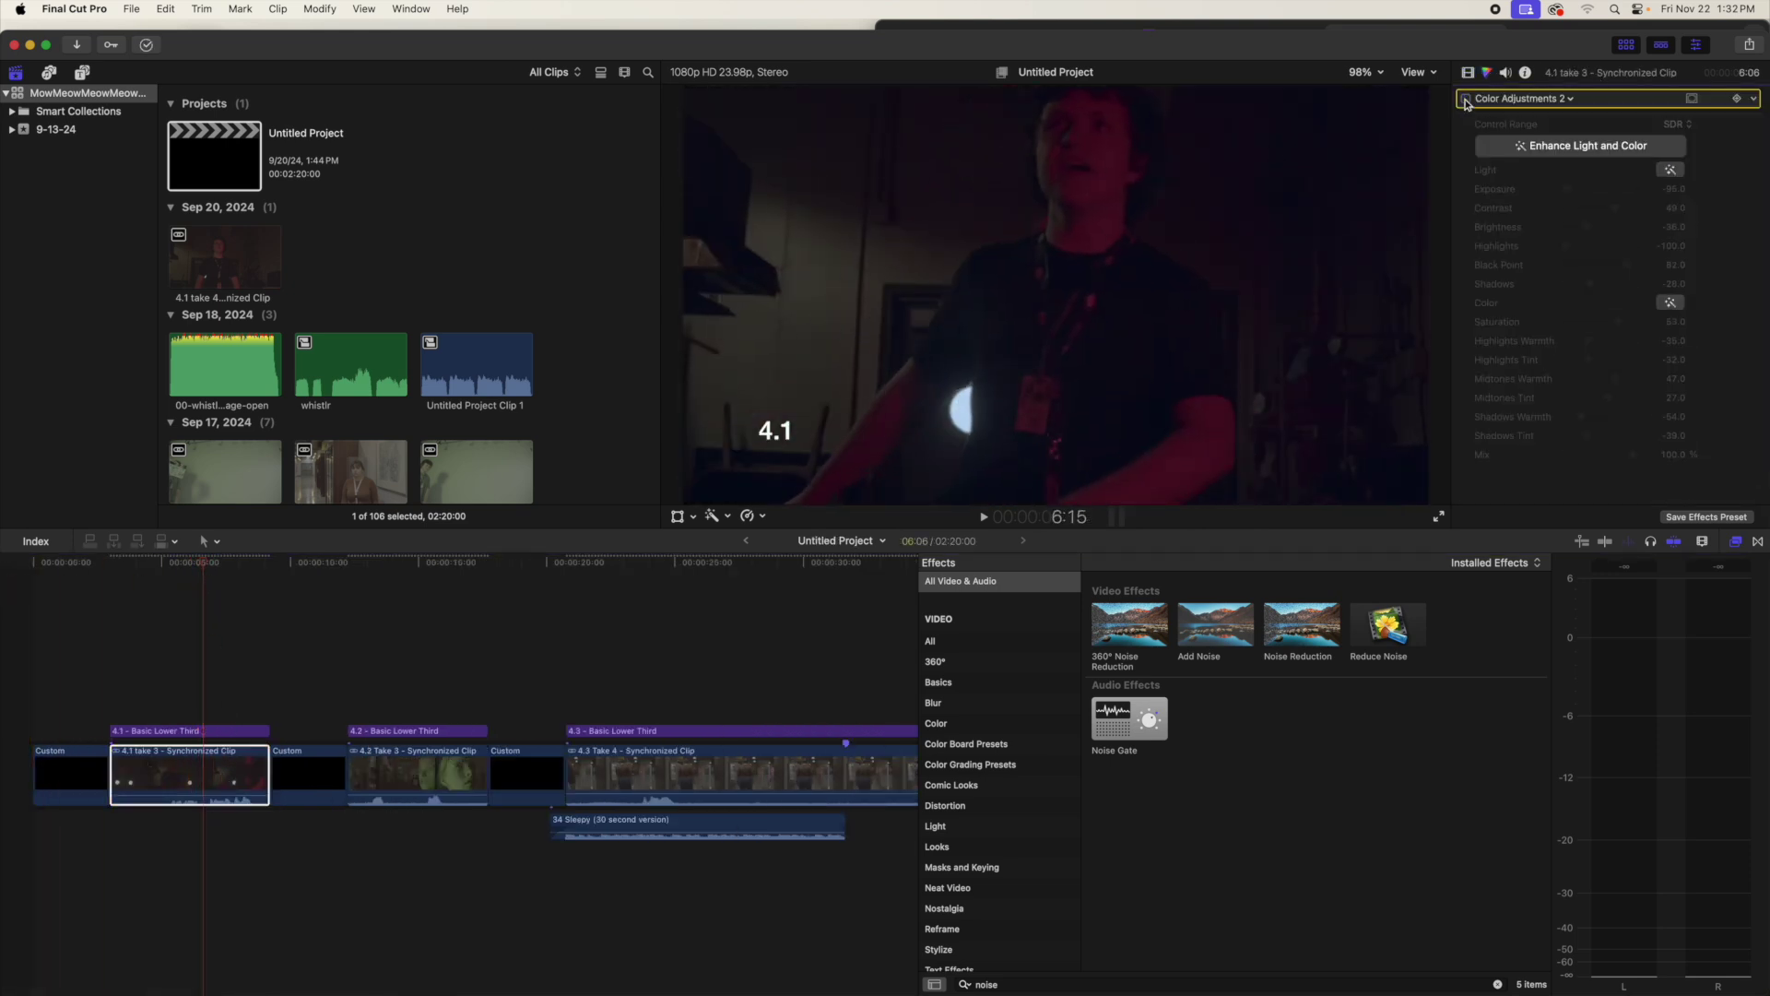
Show the Video Inspector effects list and play back the 4.1 take 3 clip
click(1754, 99)
click(1556, 98)
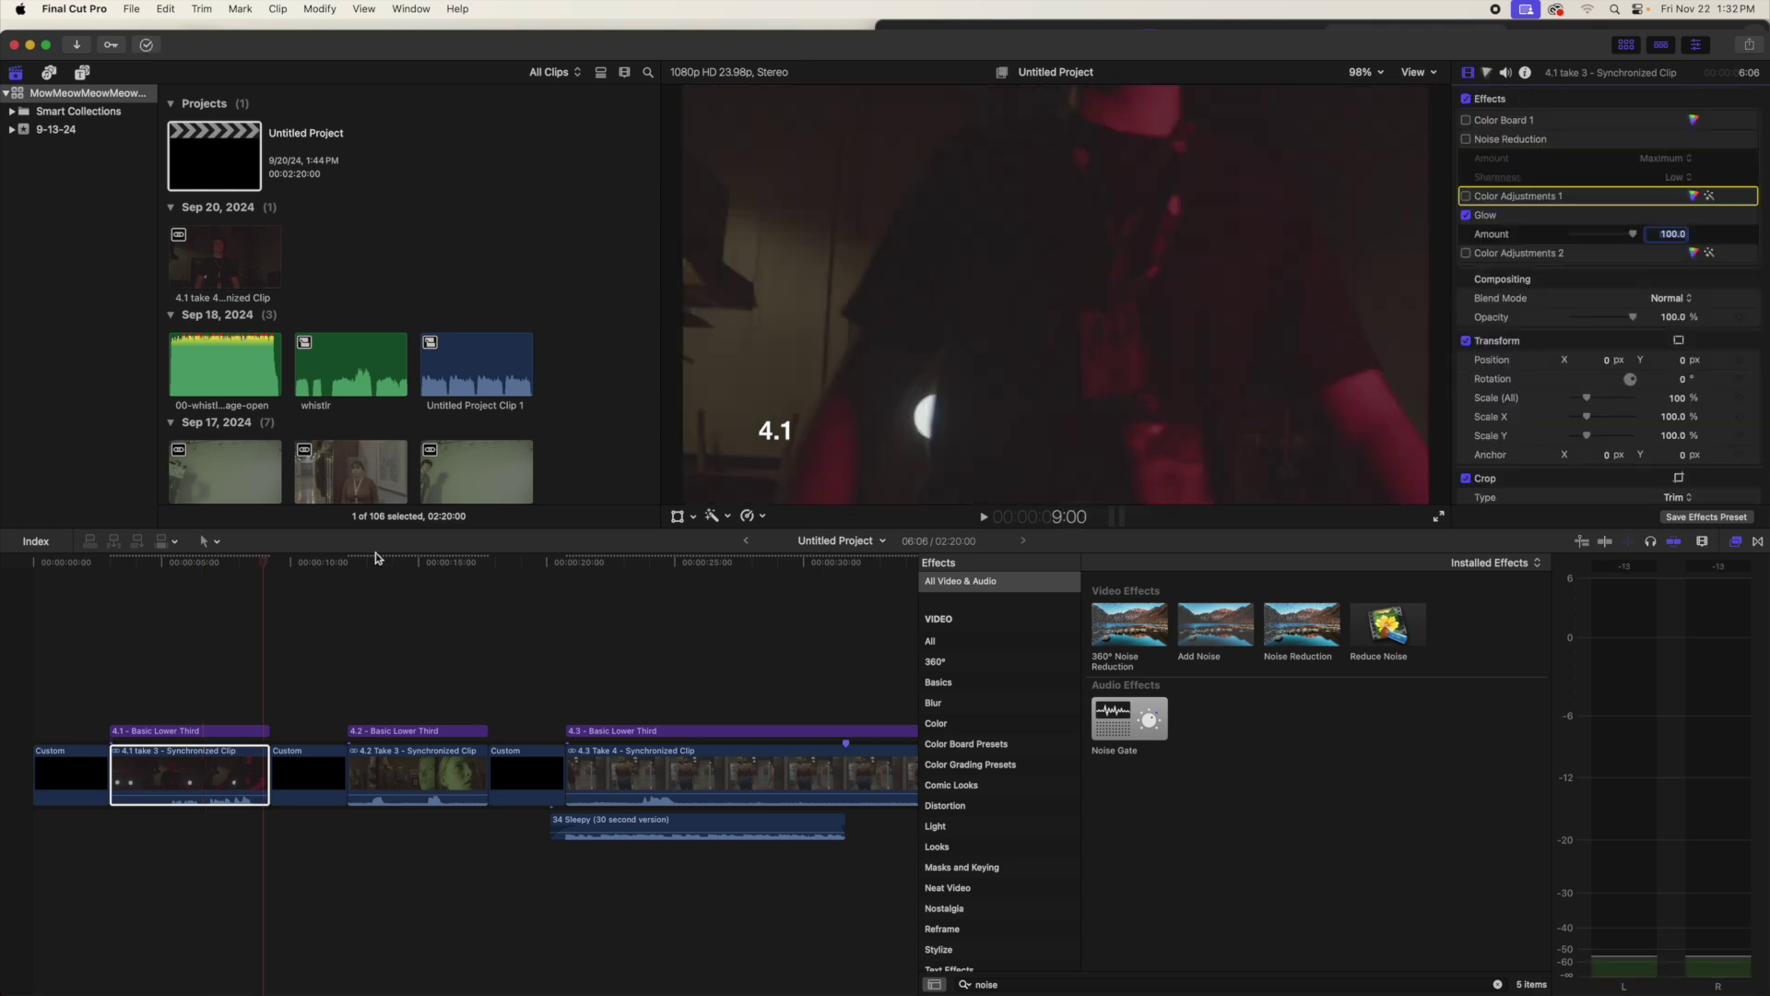
click(273, 567)
key(space)
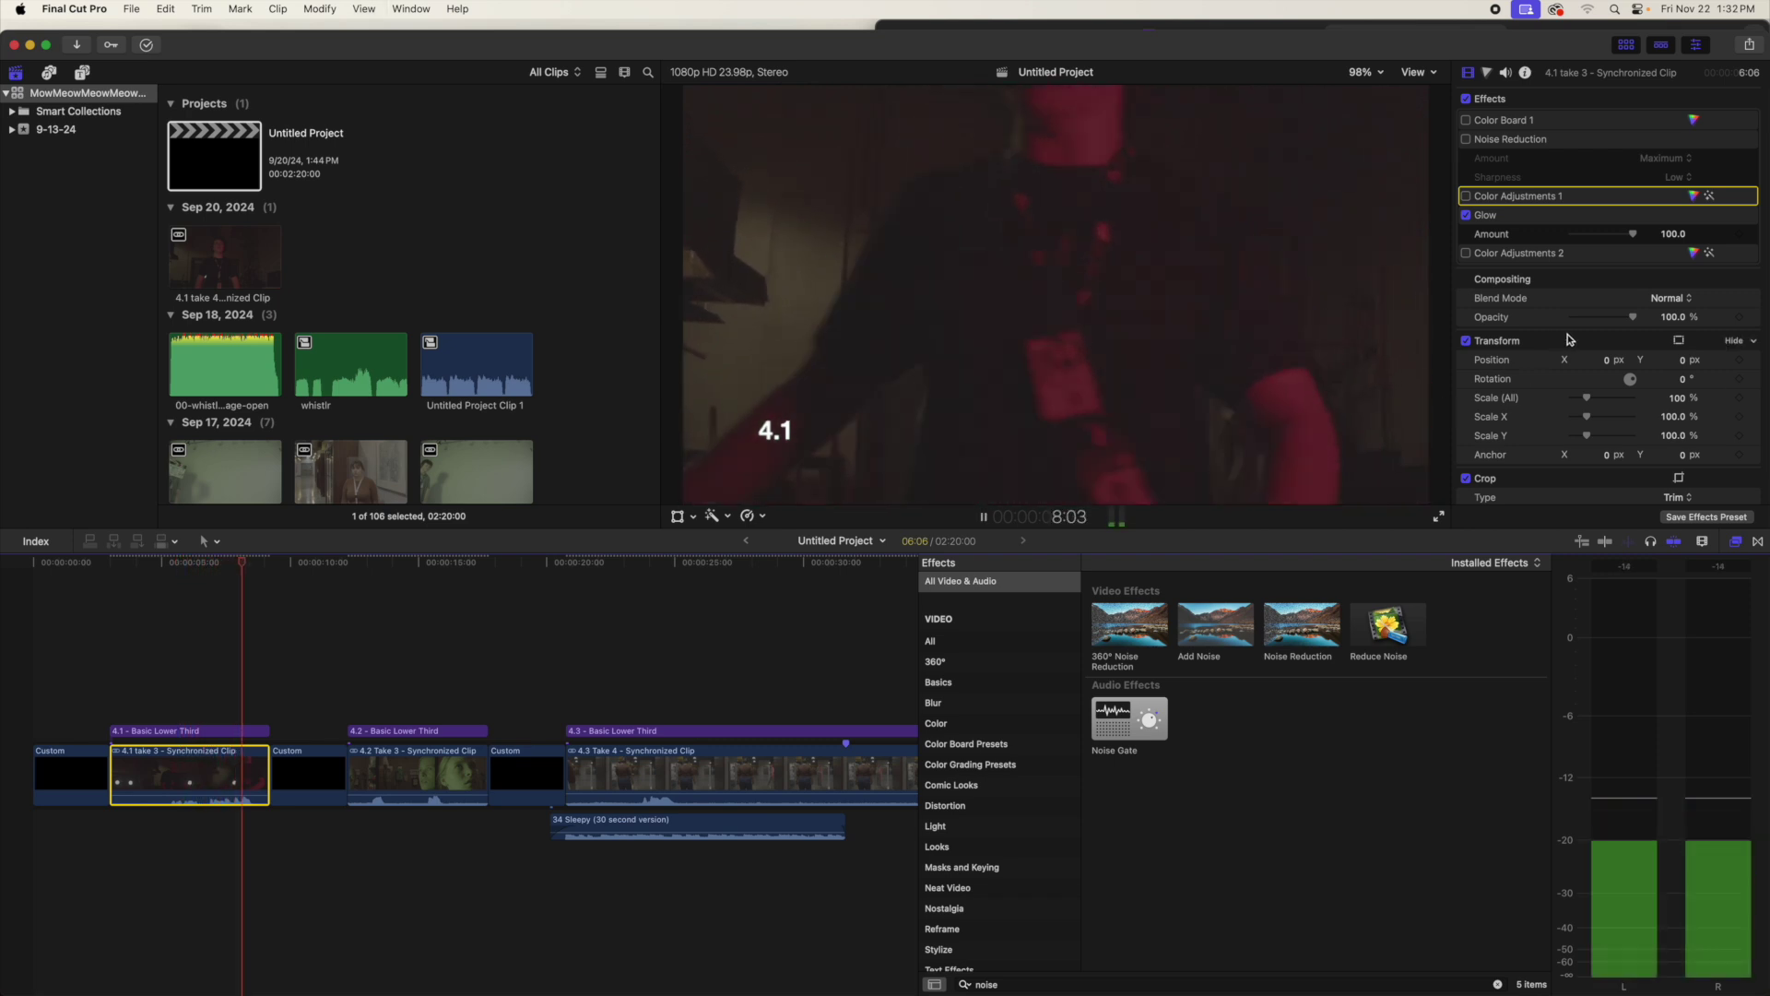
key(space)
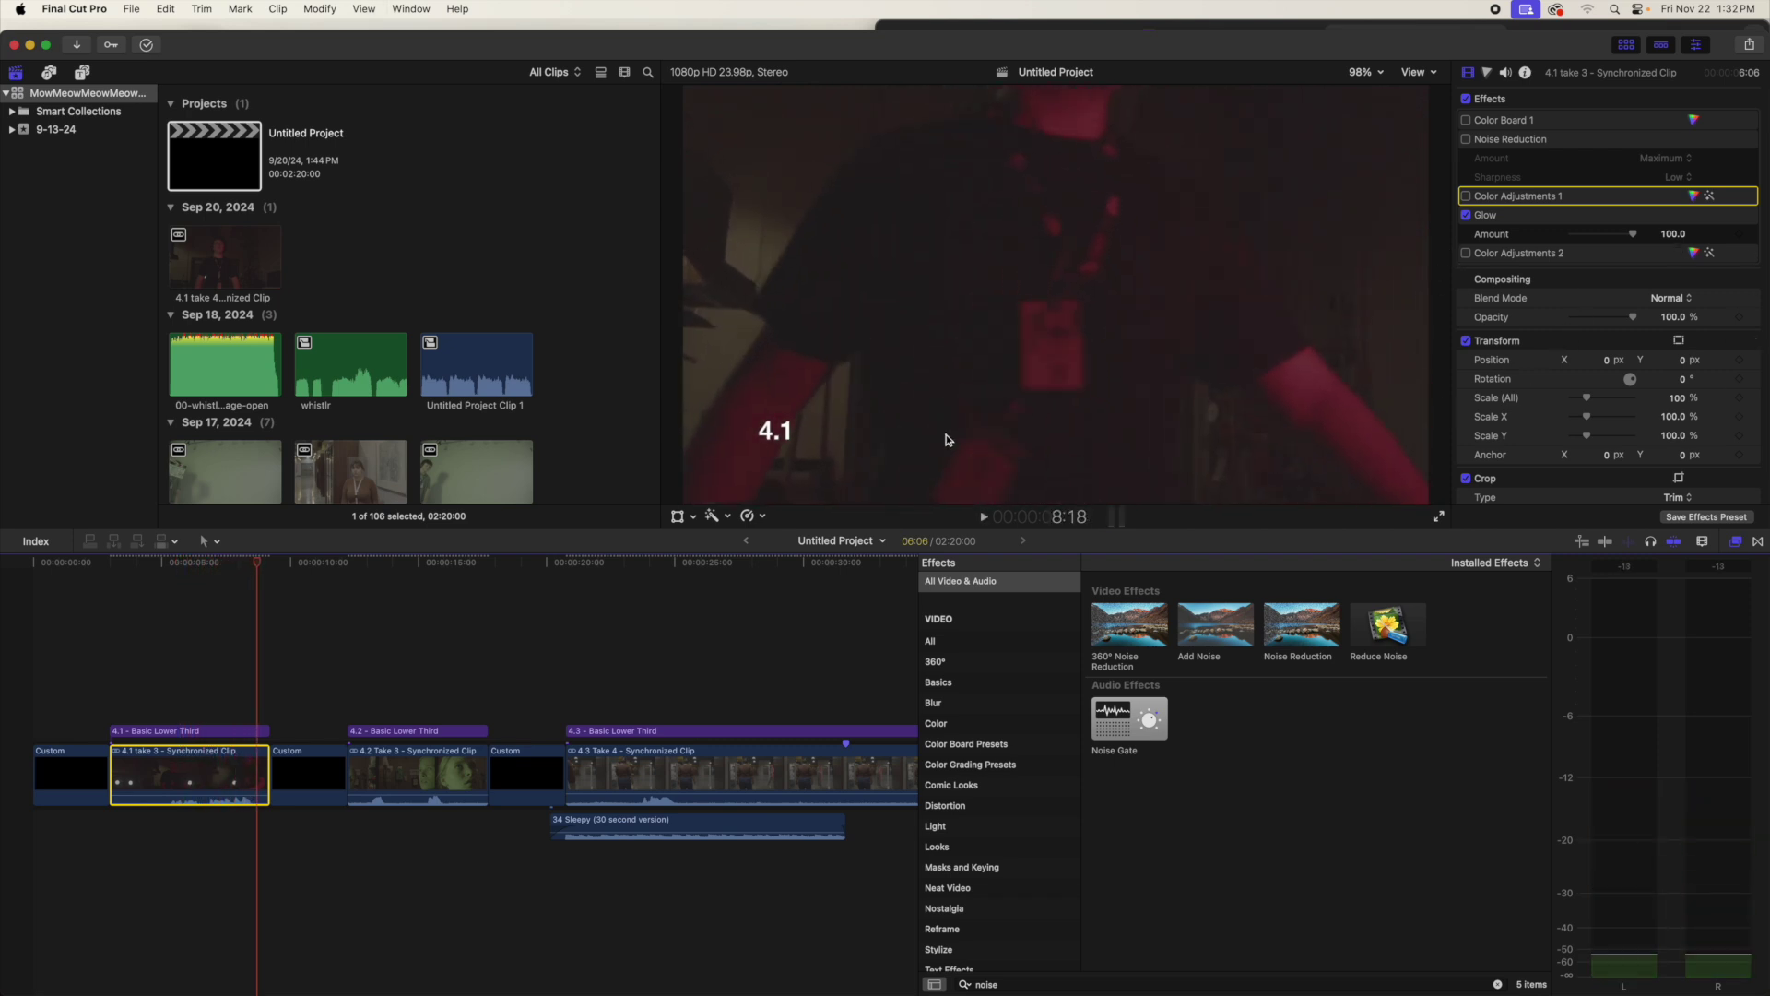
click(129, 568)
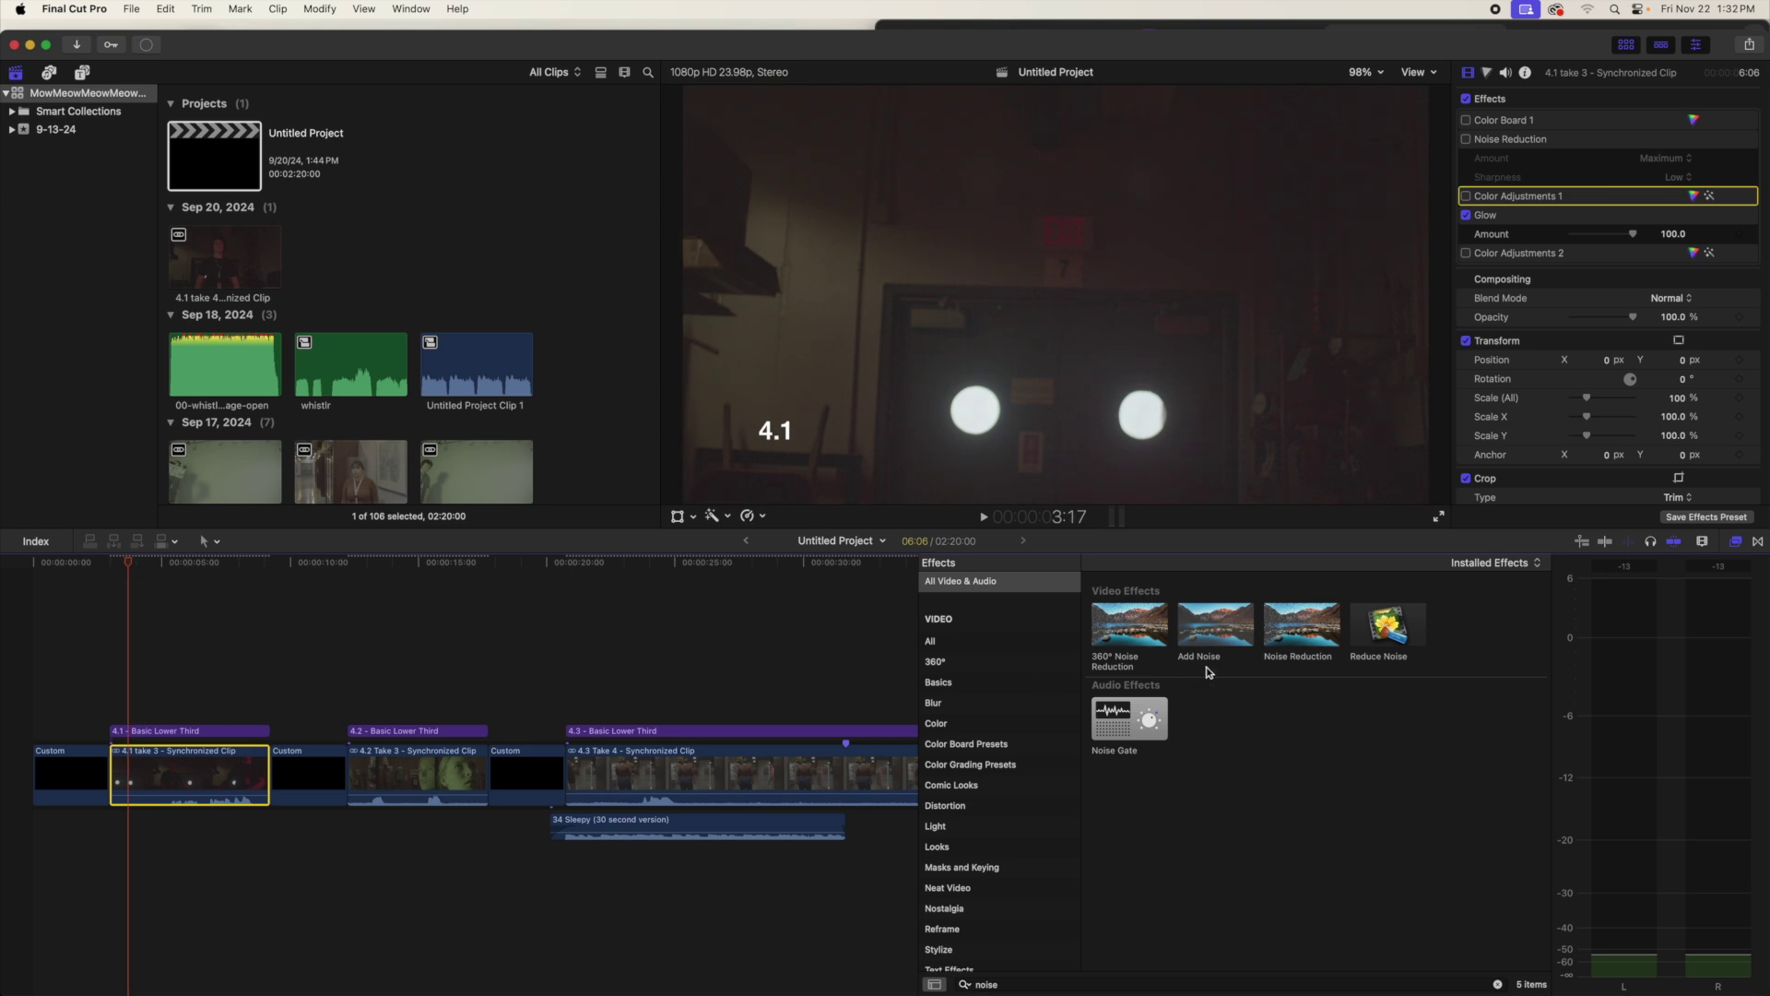
Preview and apply Noise Reduction from the Effects Browser to the 4.1 take 3 clip
click(1301, 626)
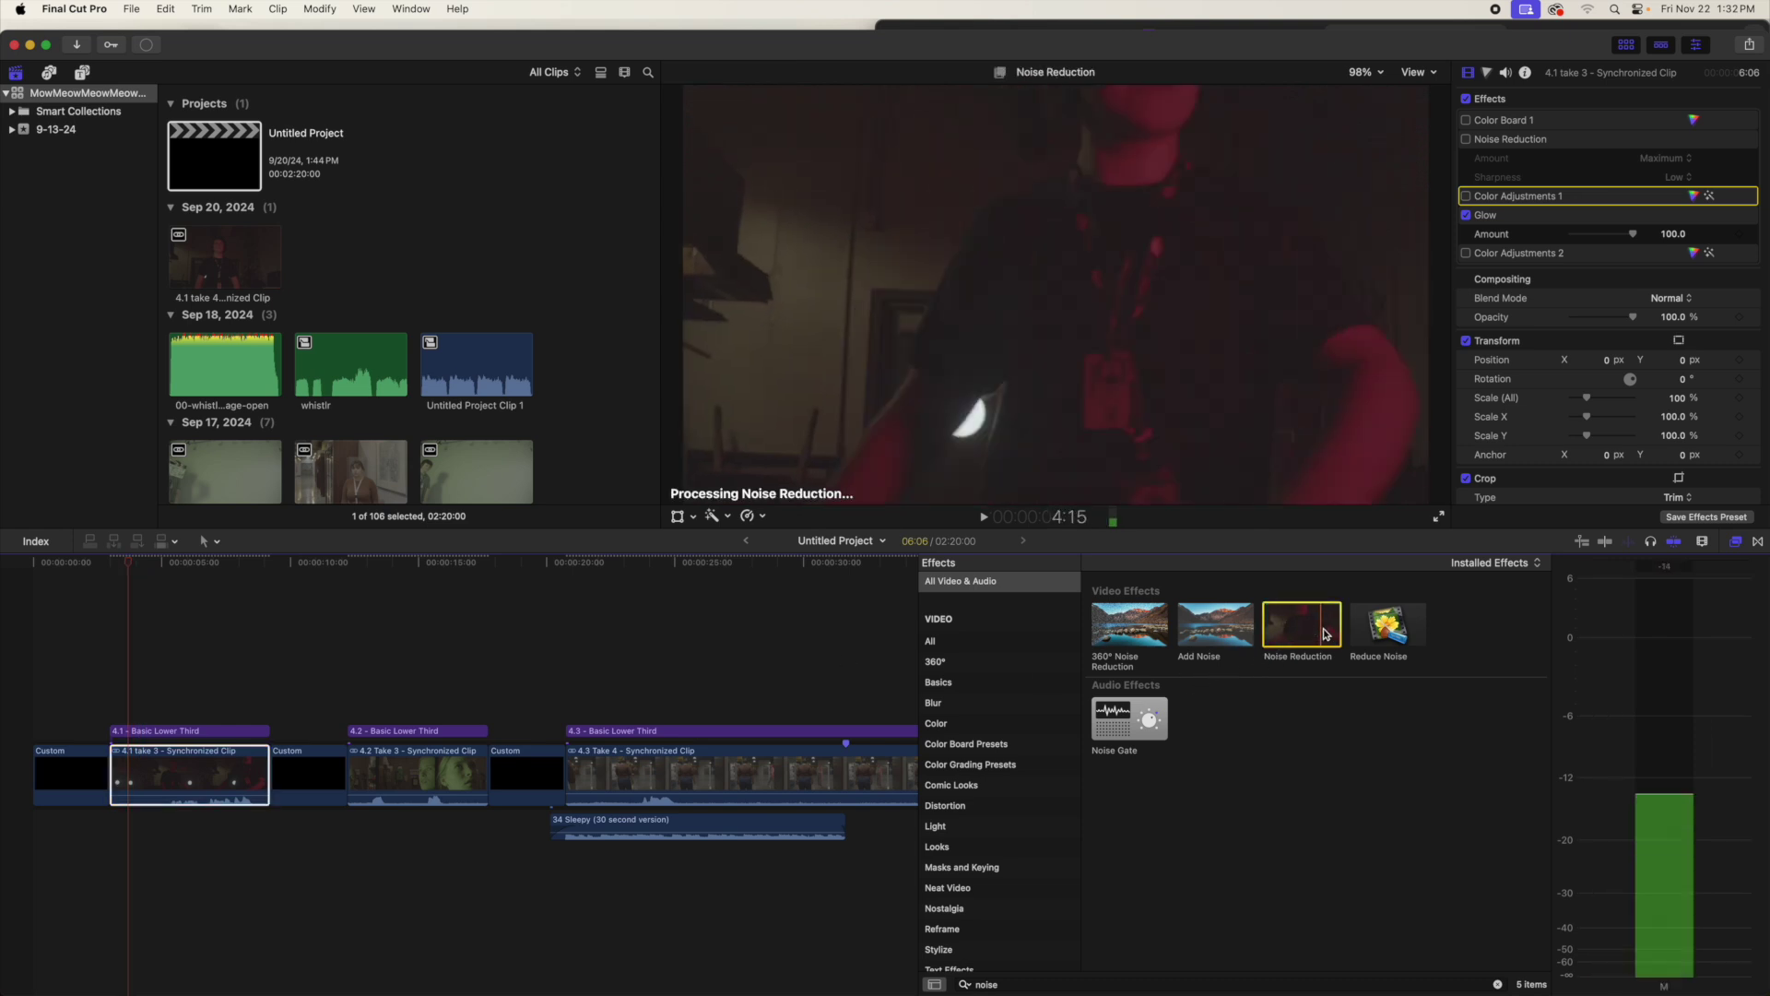
double_click(1314, 631)
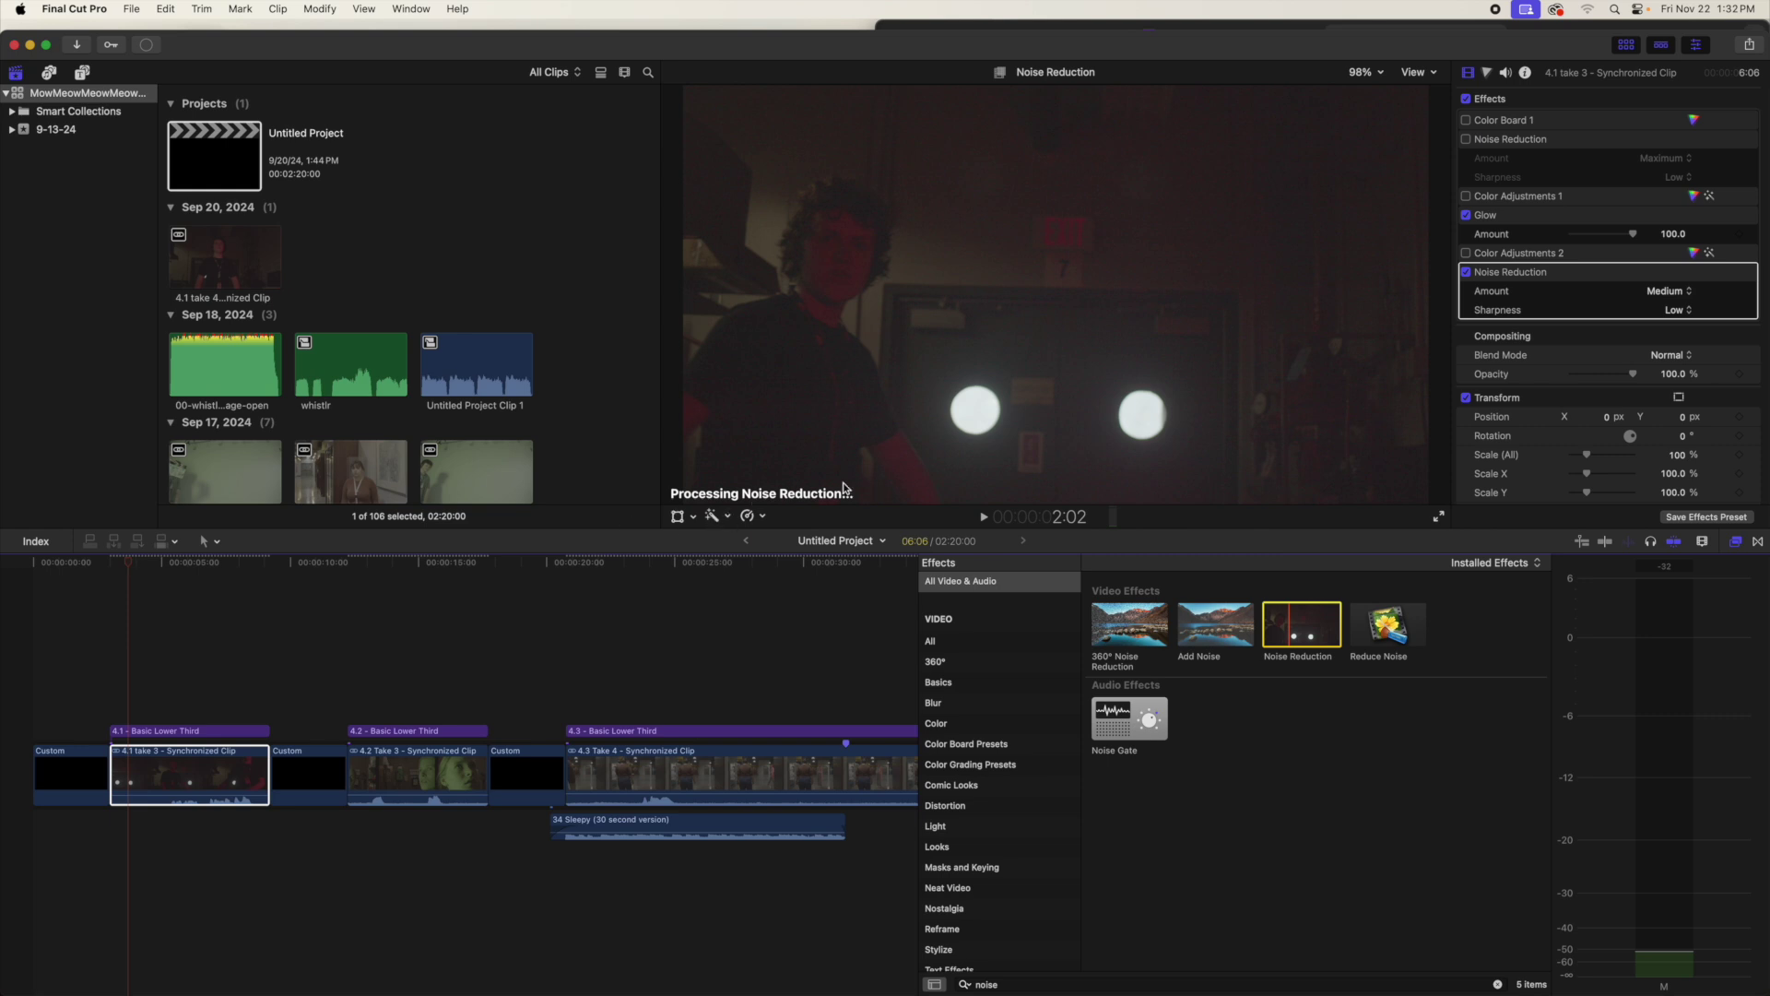
mouse_move(1606, 277)
click(1681, 293)
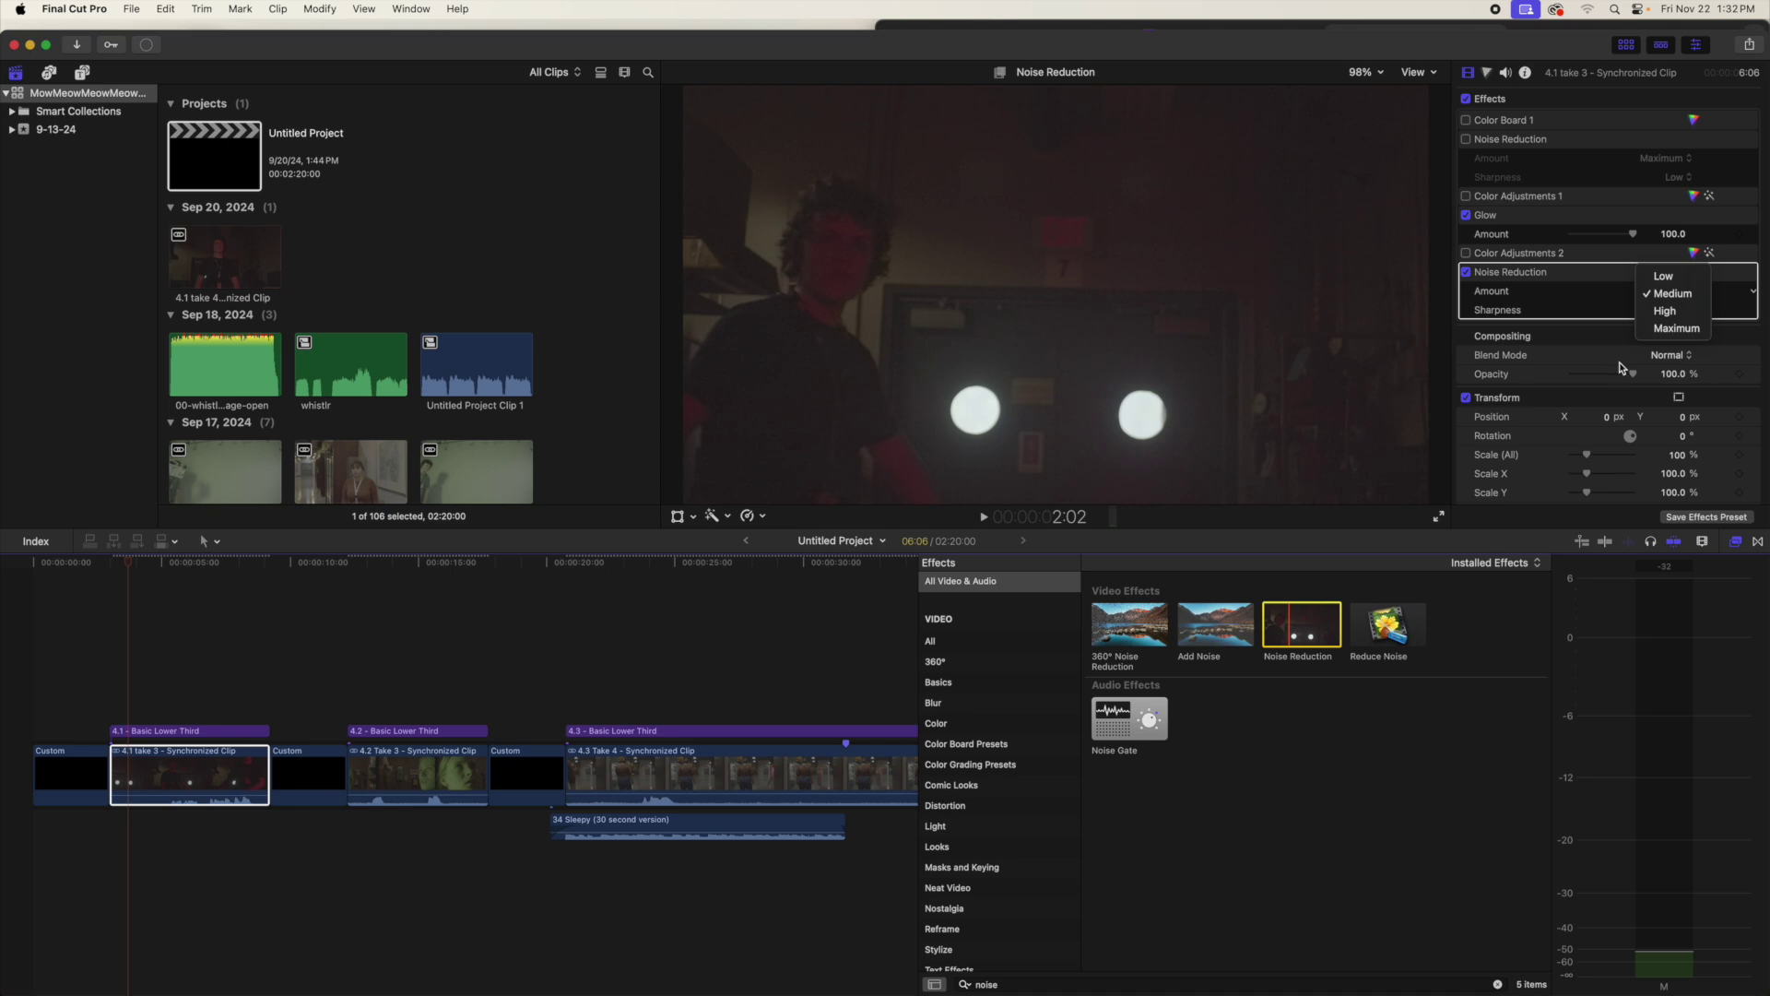
Try Low, then set the Noise Reduction Amount to Maximum and scrub into the clip
click(1670, 276)
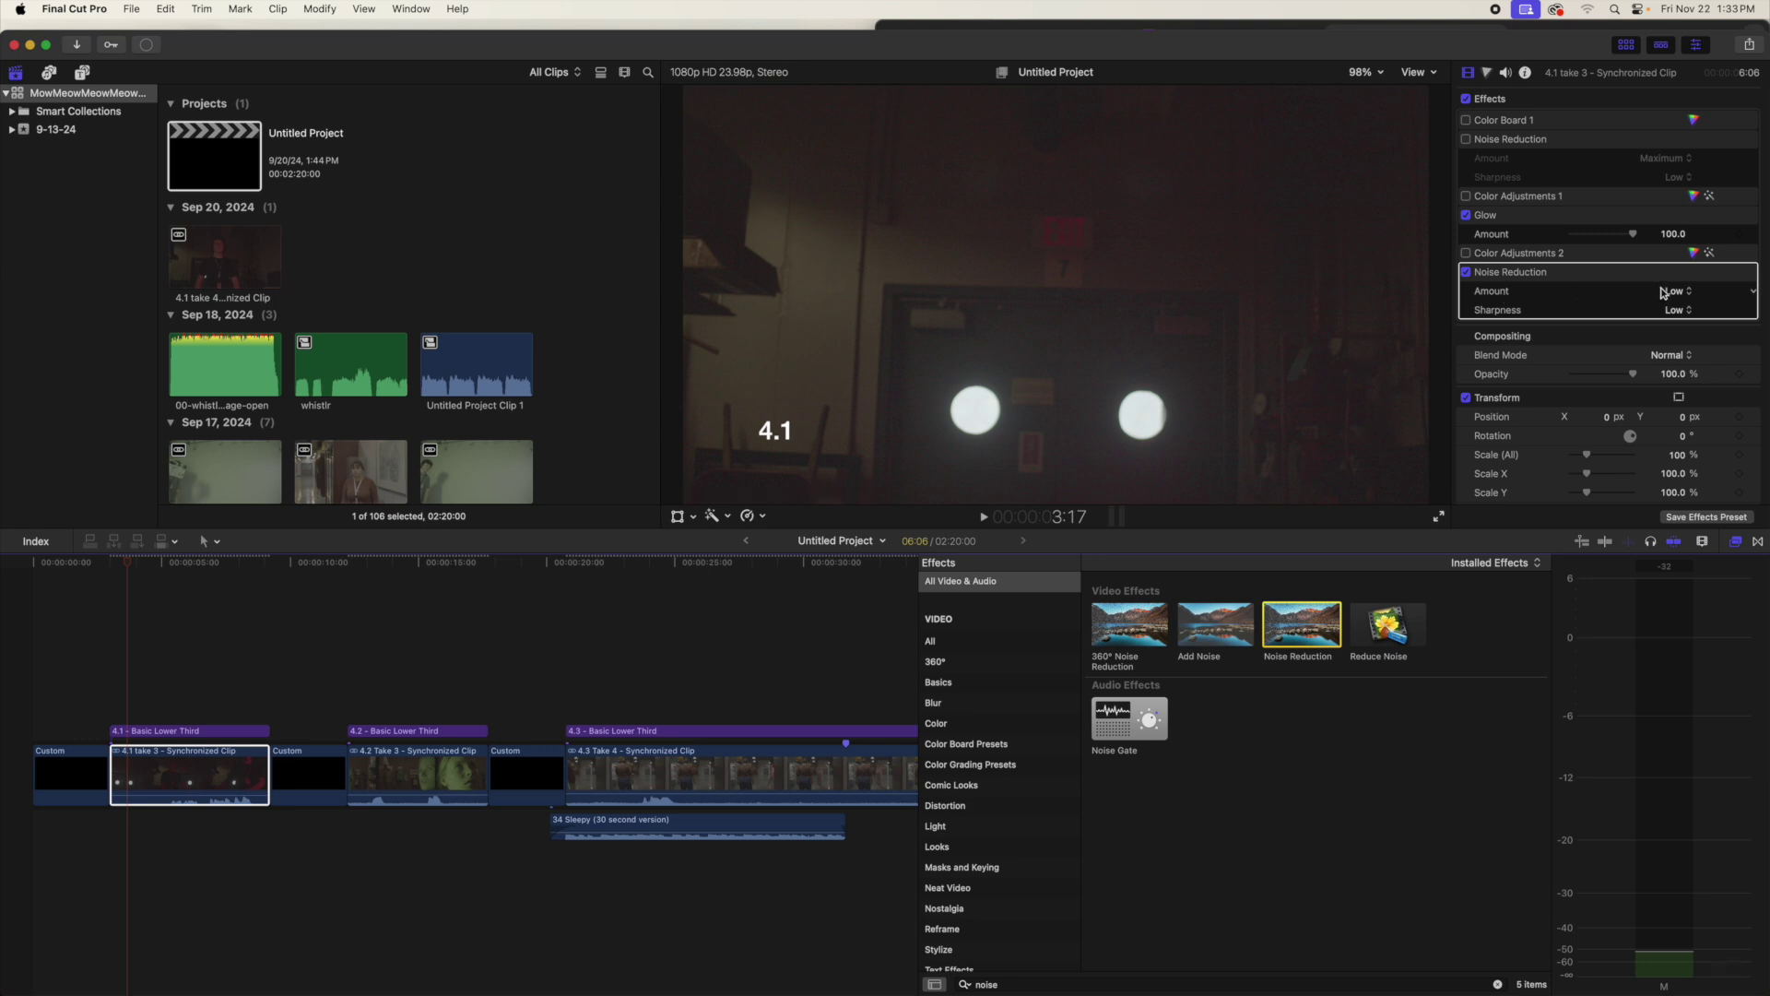
click(1671, 292)
click(1694, 353)
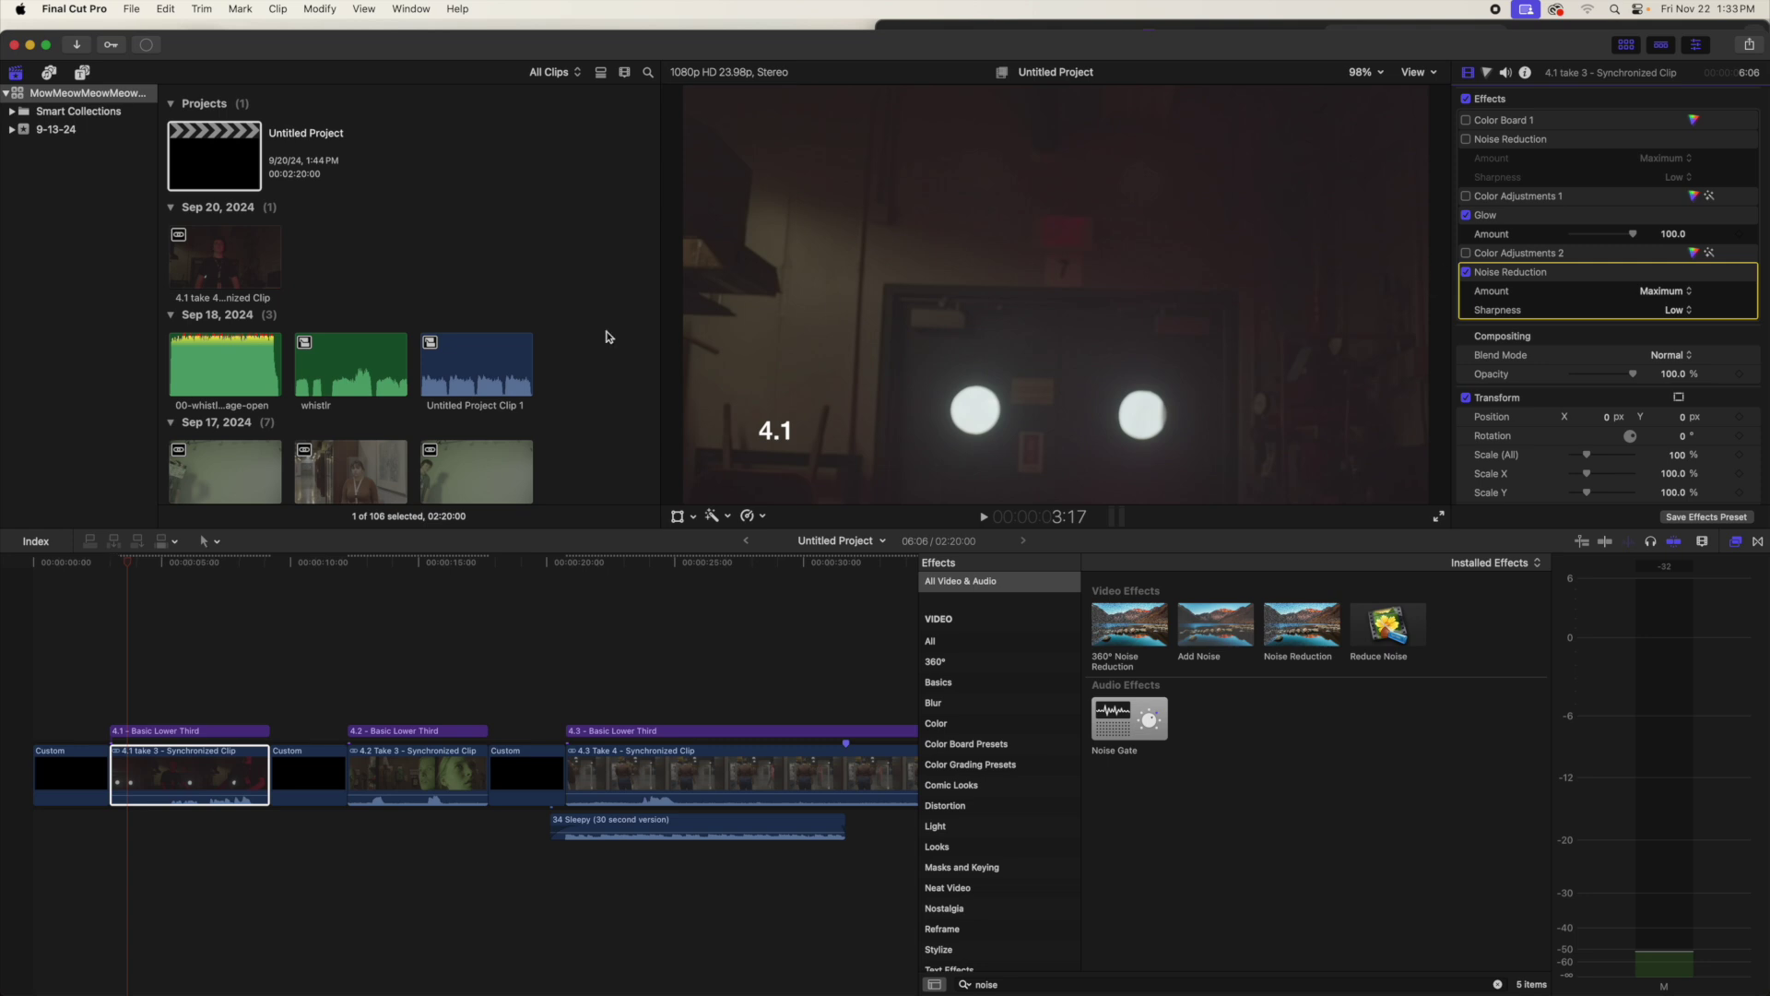
drag(152, 563, 211, 562)
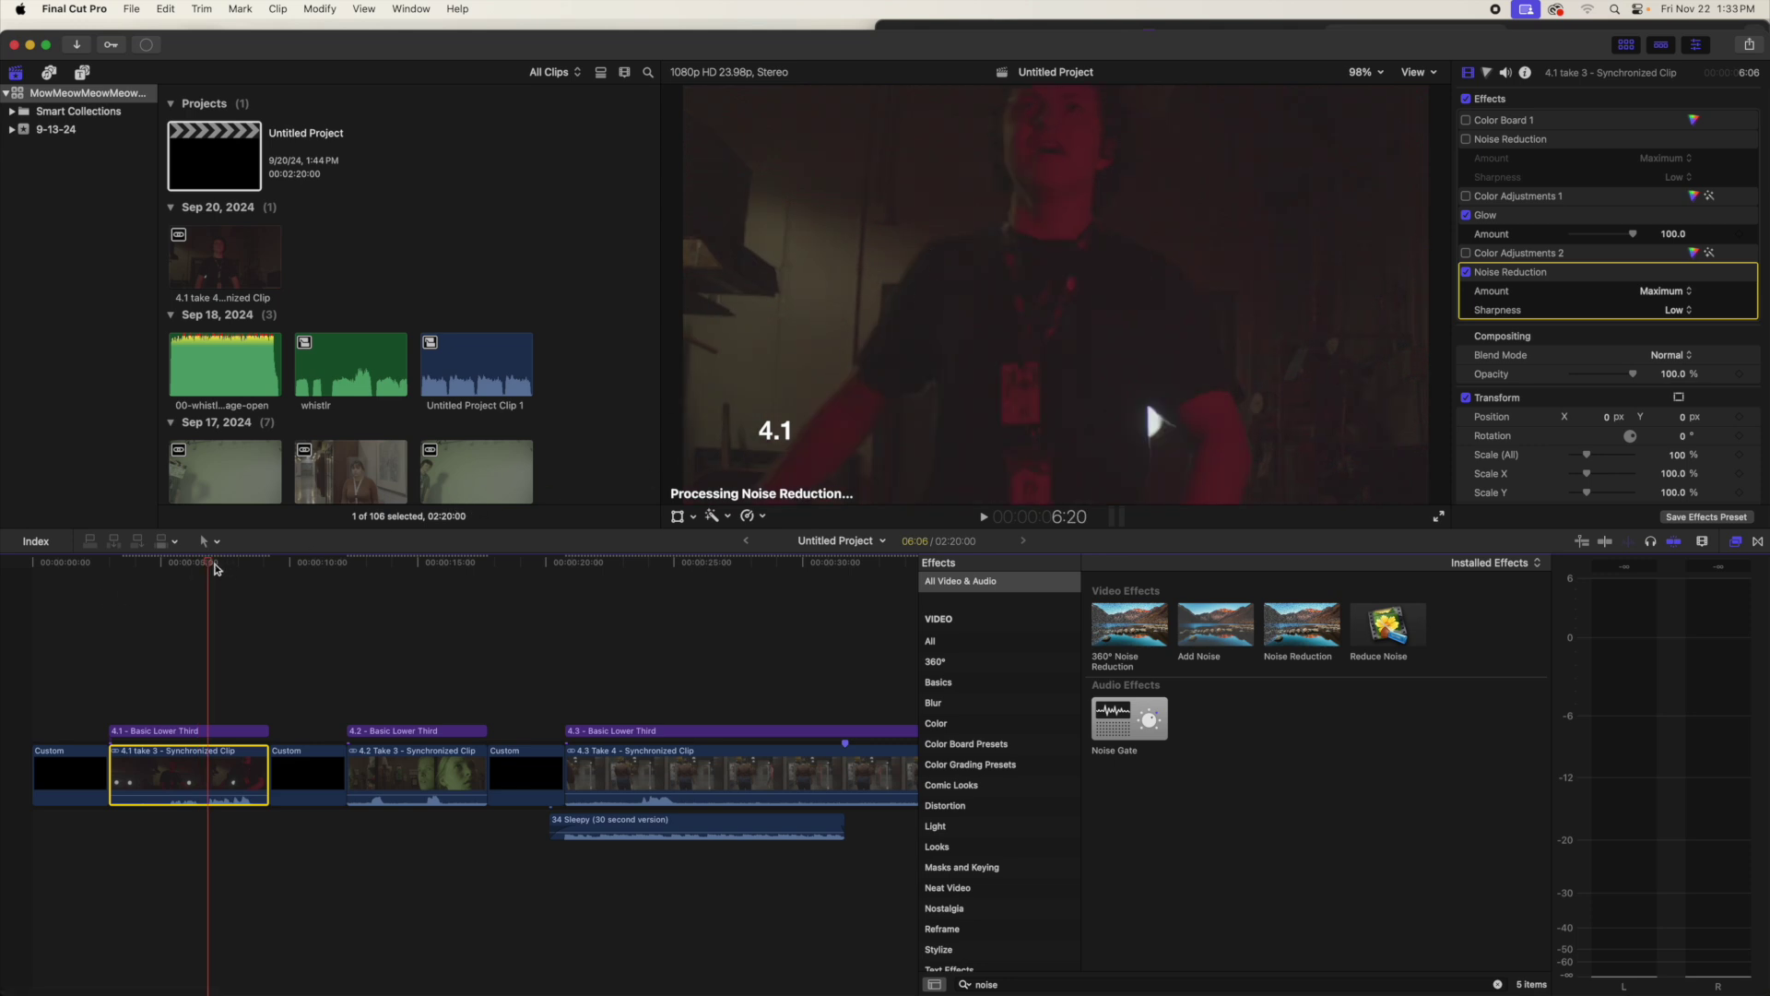
Choose Maximum for Noise Reduction Sharpness and scrub back to an earlier frame
click(1684, 314)
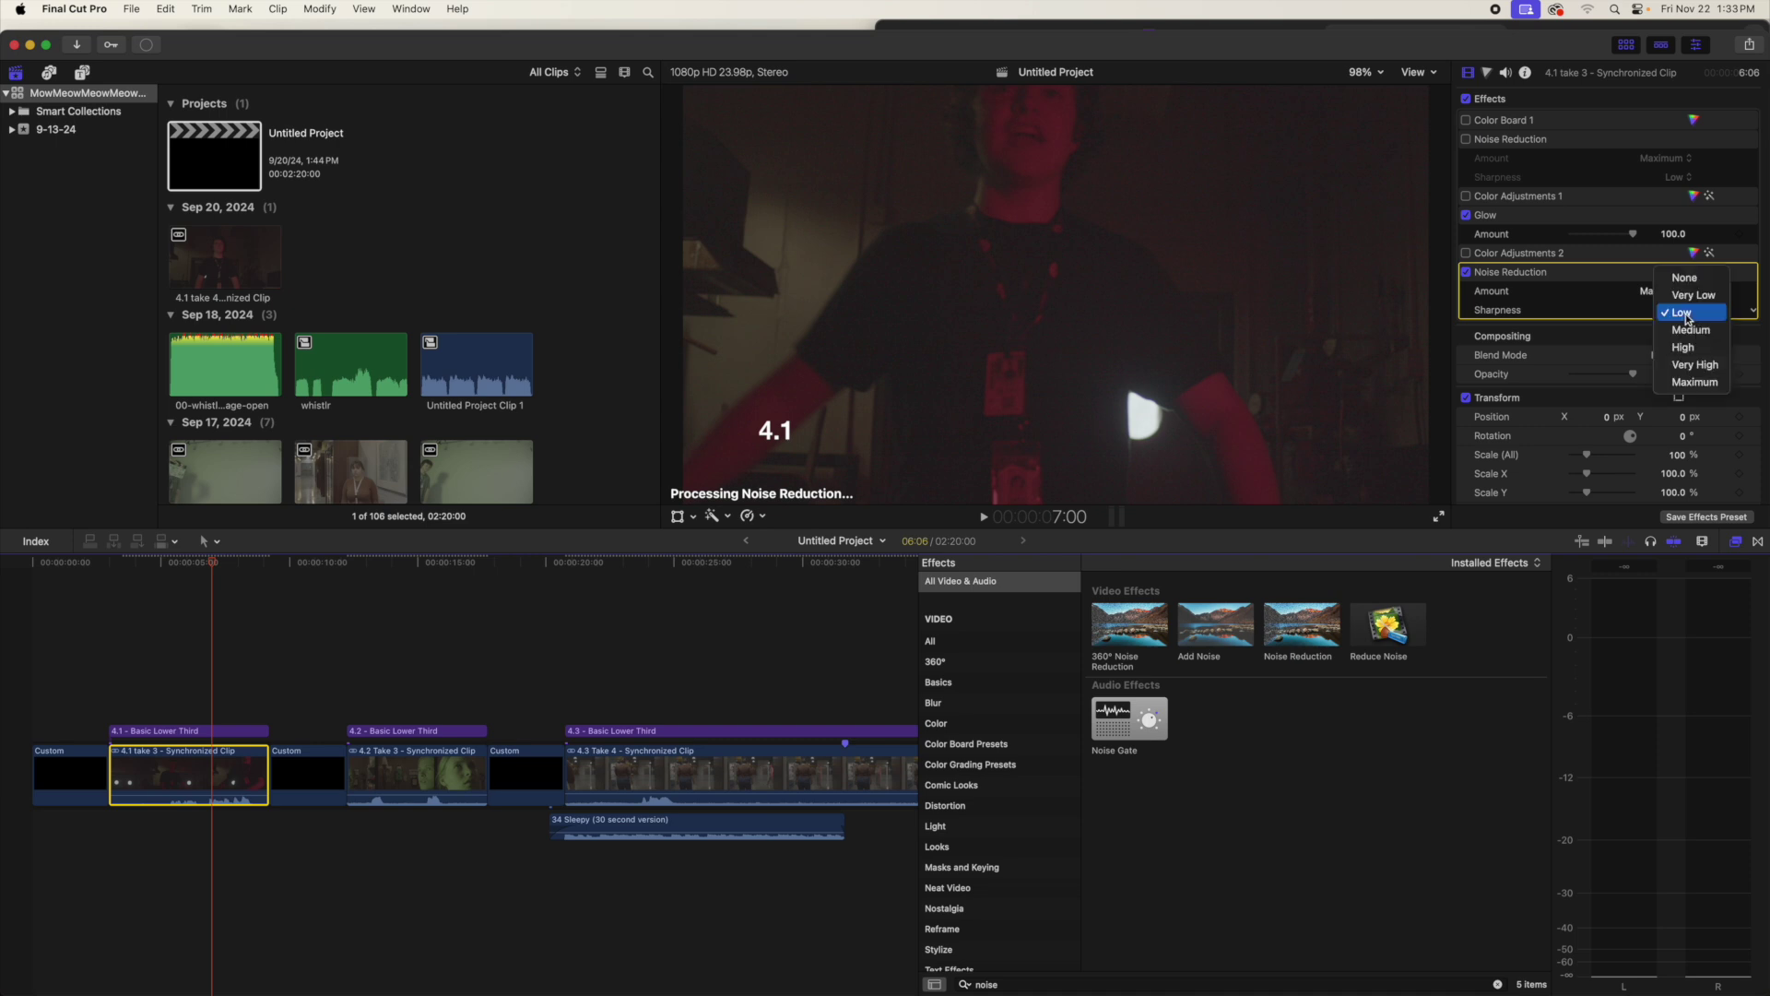
click(1693, 381)
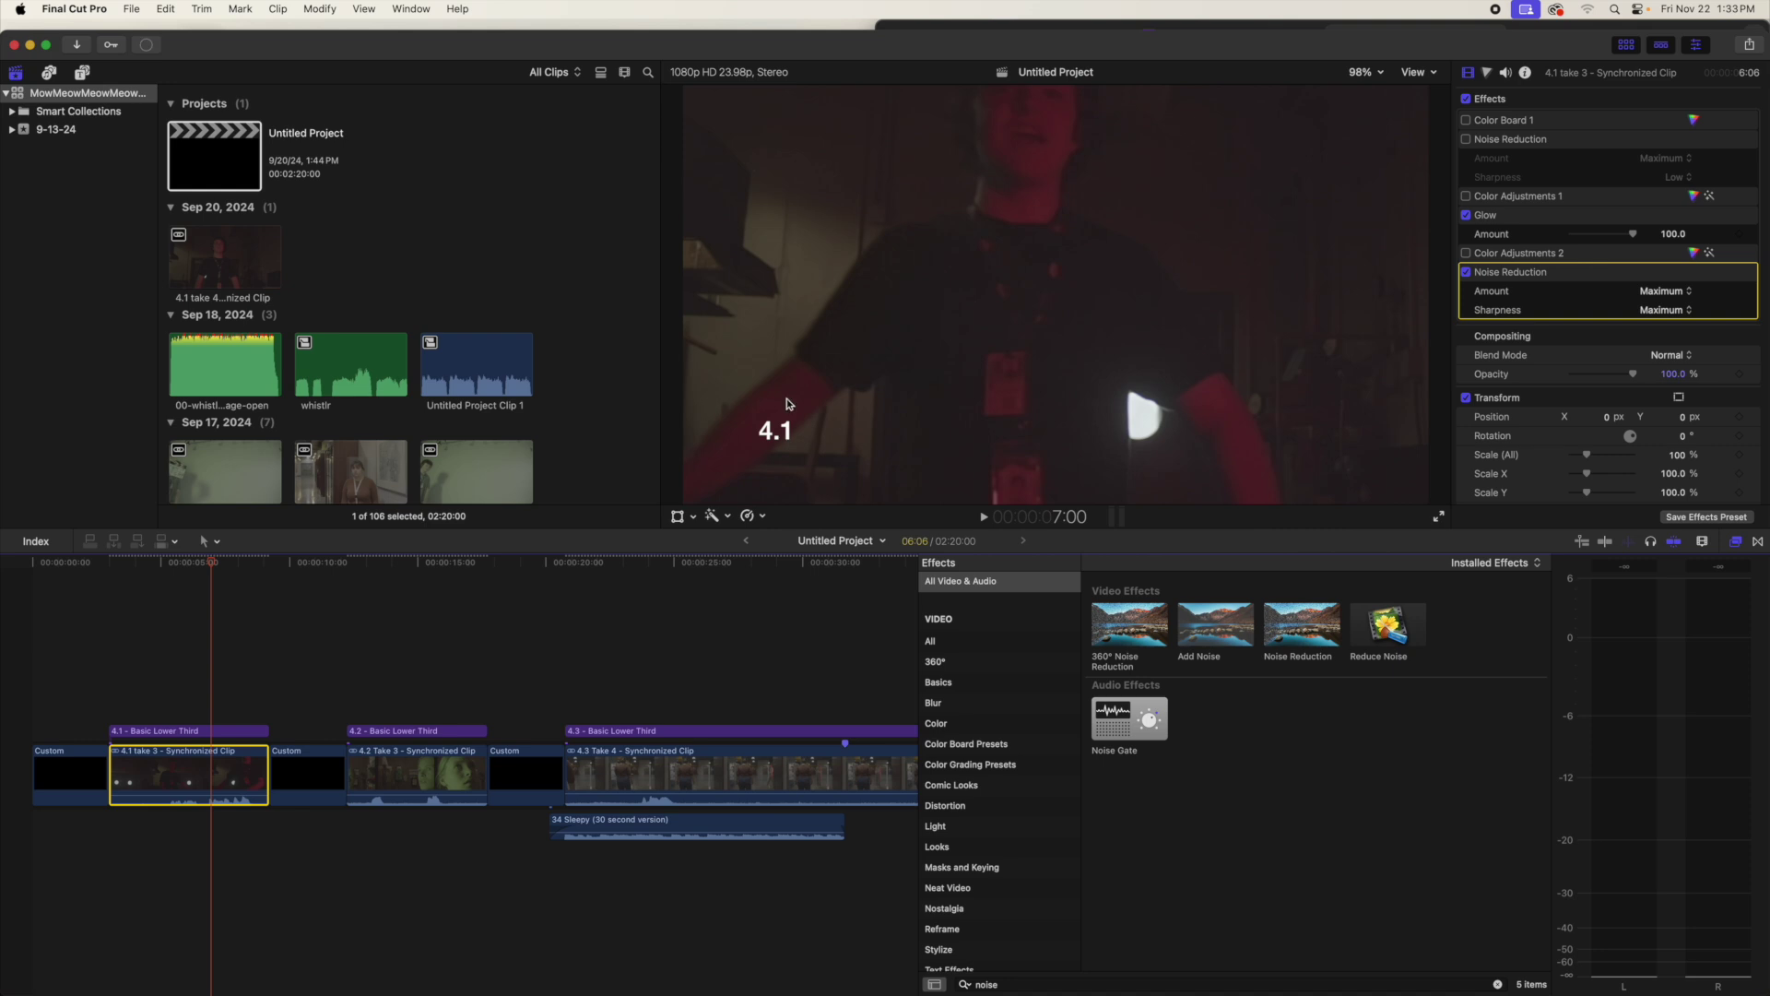
mouse_move(208, 566)
mouse_down()
mouse_move(126, 568)
mouse_move(227, 556)
mouse_move(198, 559)
mouse_up()
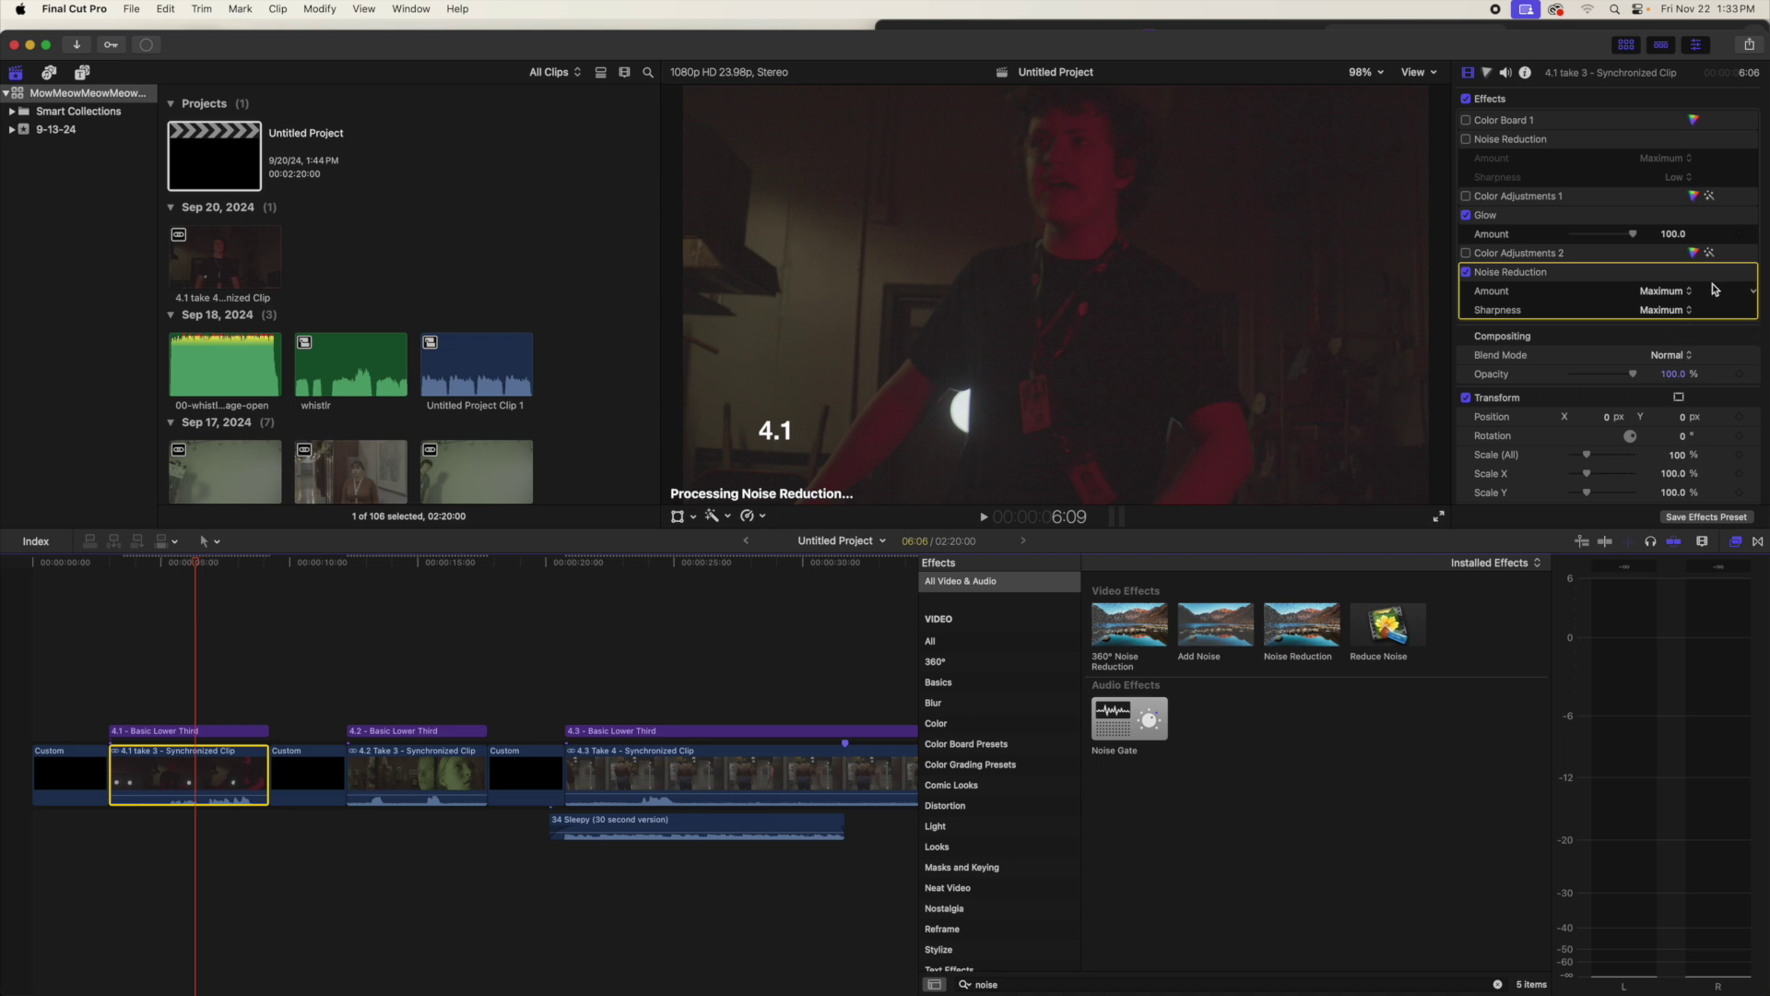
Keep Amount at Maximum, set Sharpness to Medium, and play the clip to check
click(1651, 293)
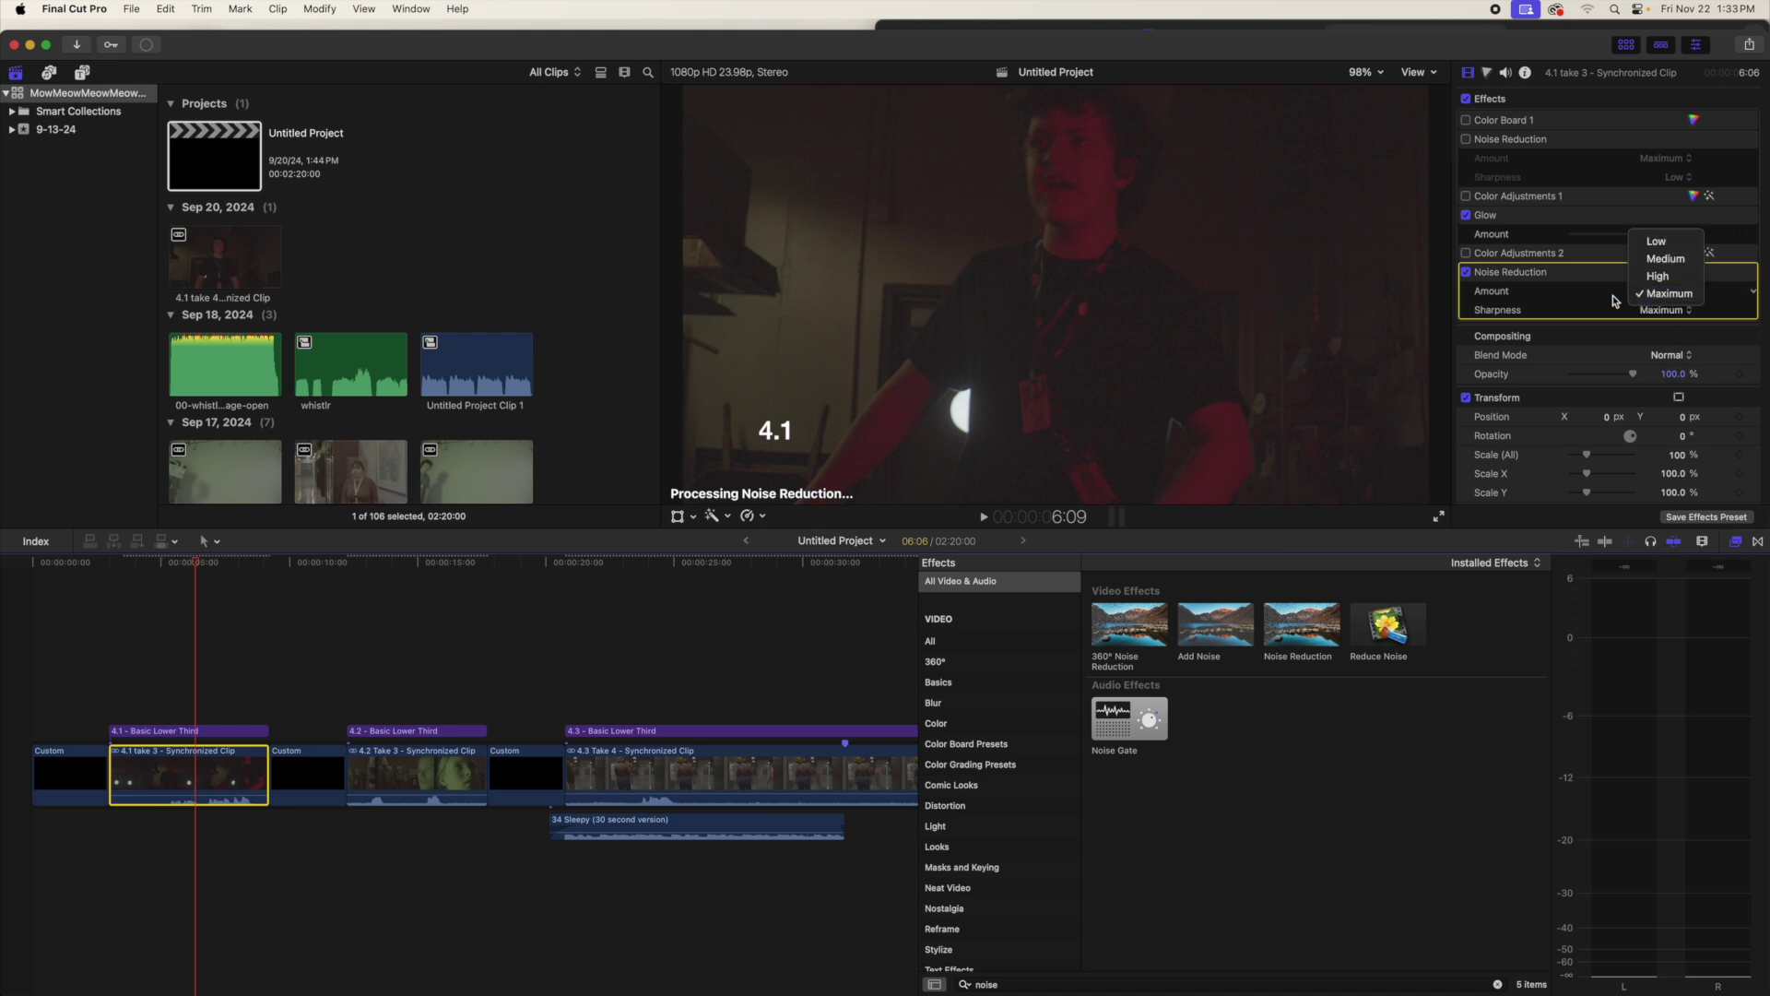
click(1654, 295)
click(1664, 294)
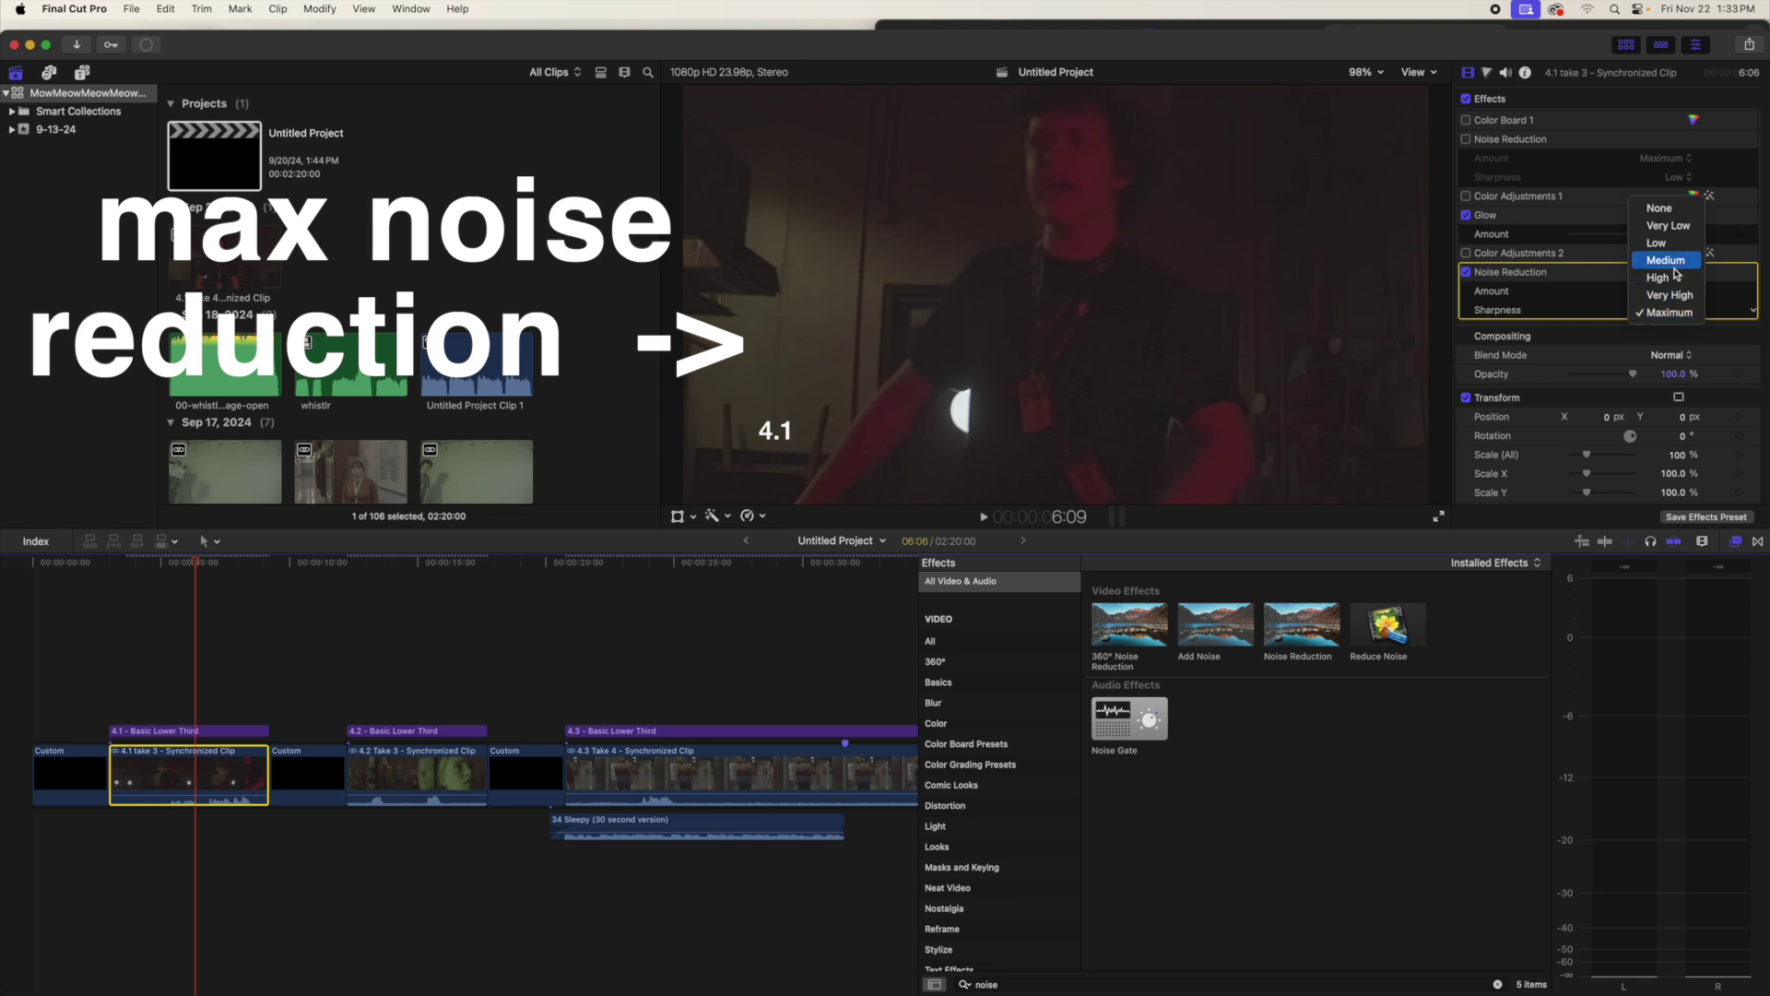
click(1667, 260)
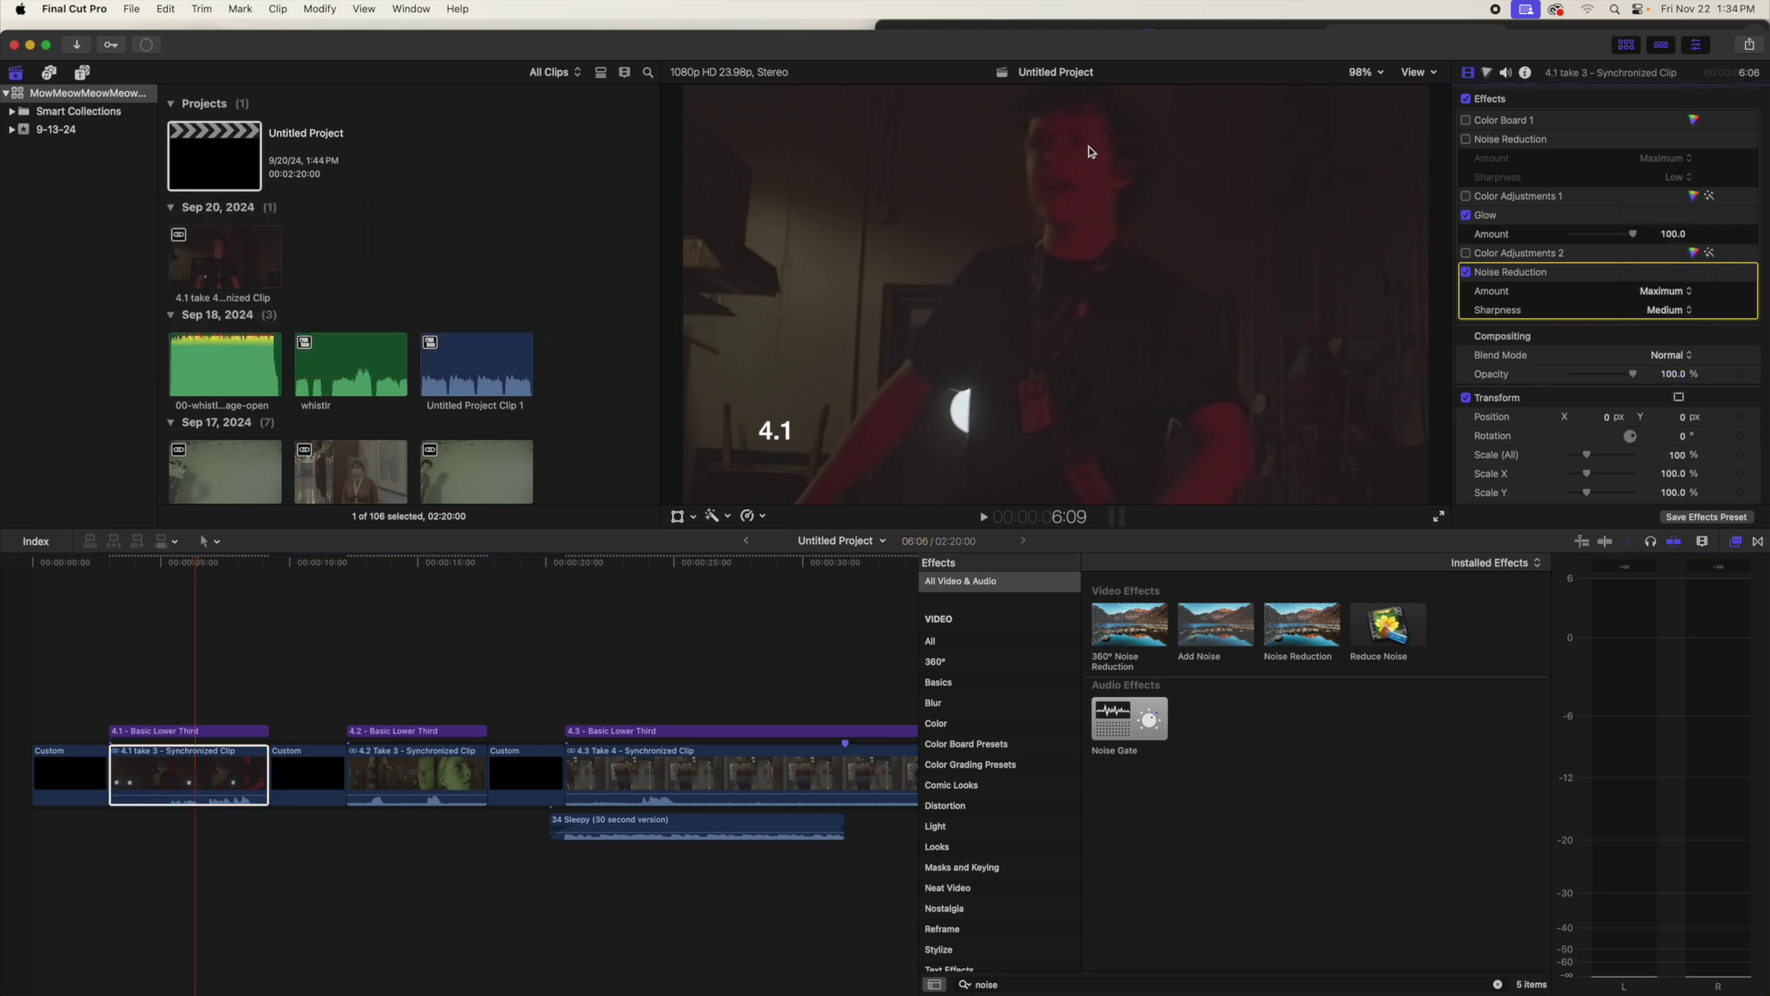
key(space)
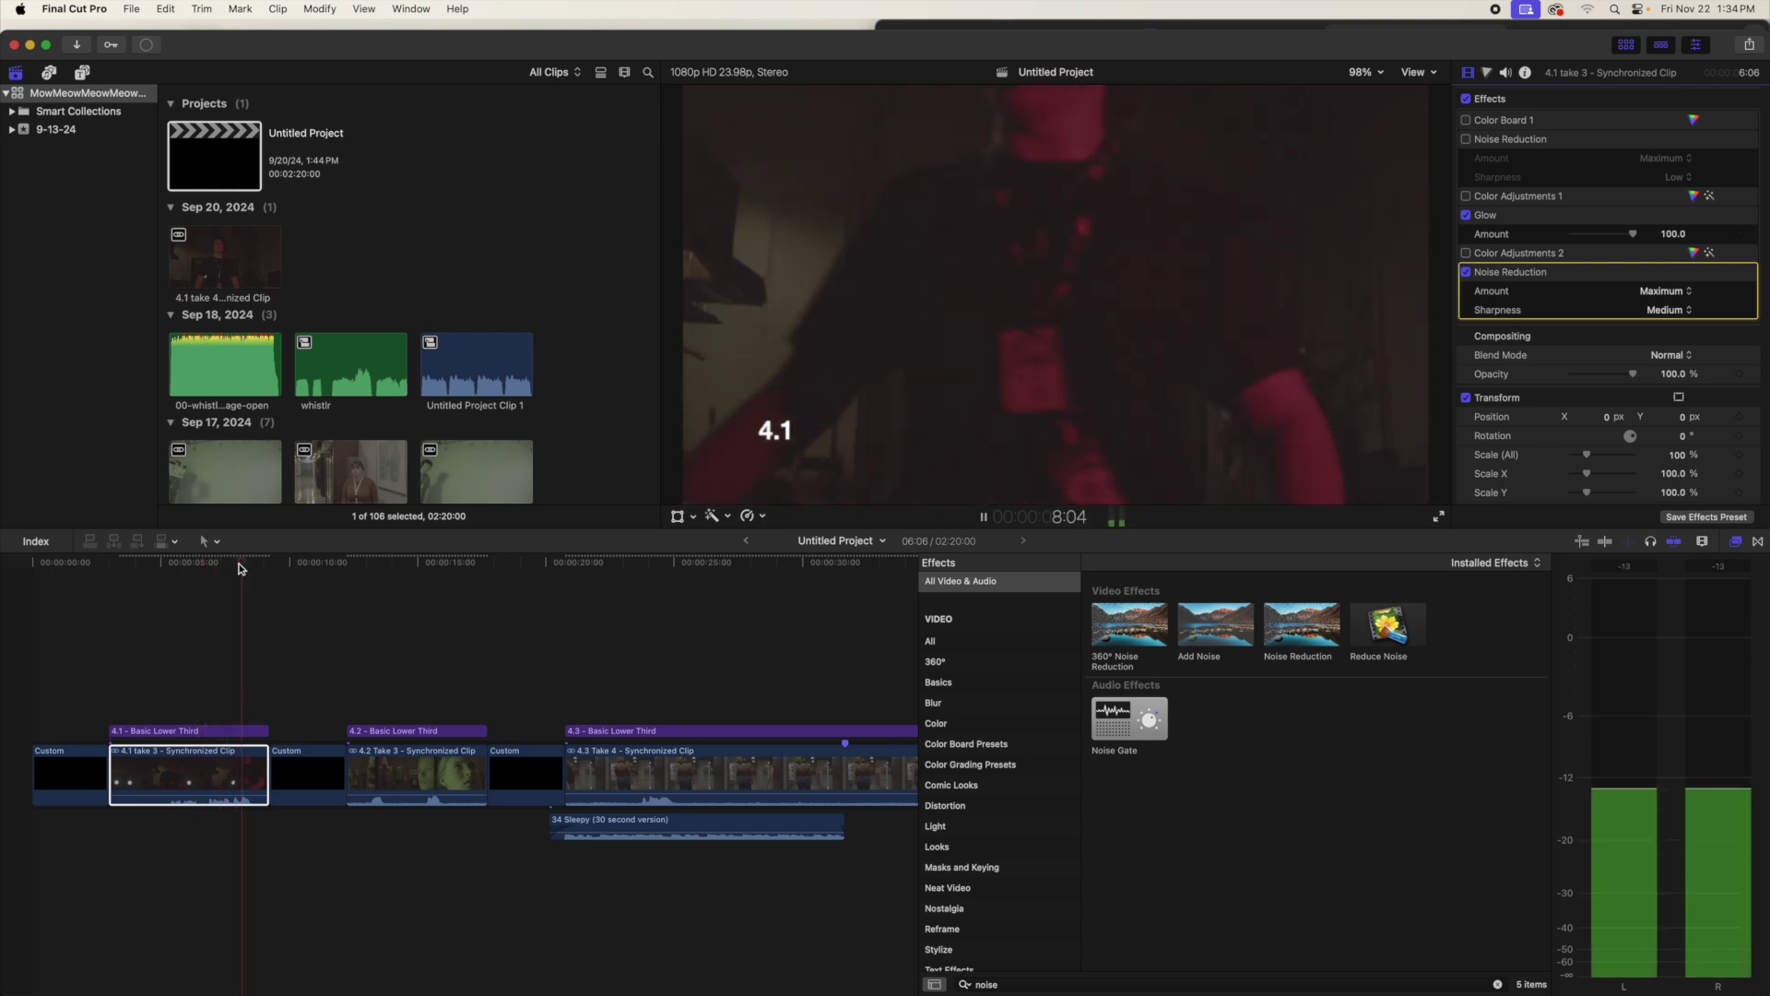
click(167, 568)
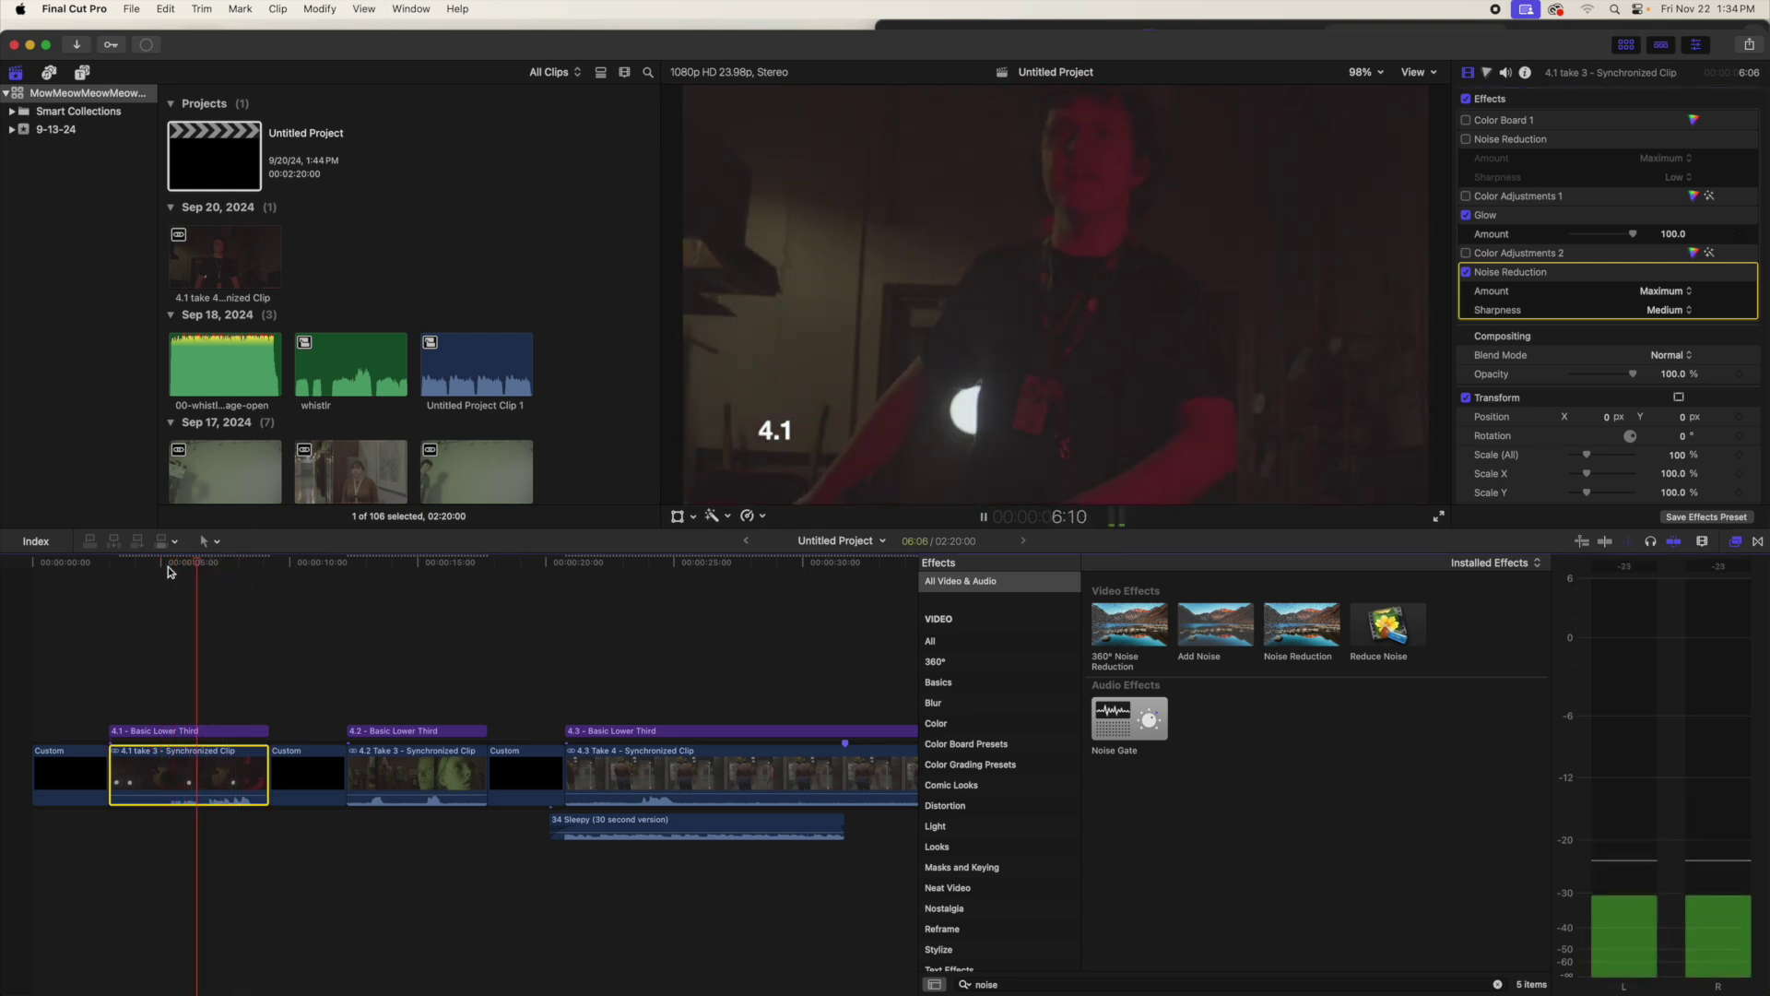
key(space)
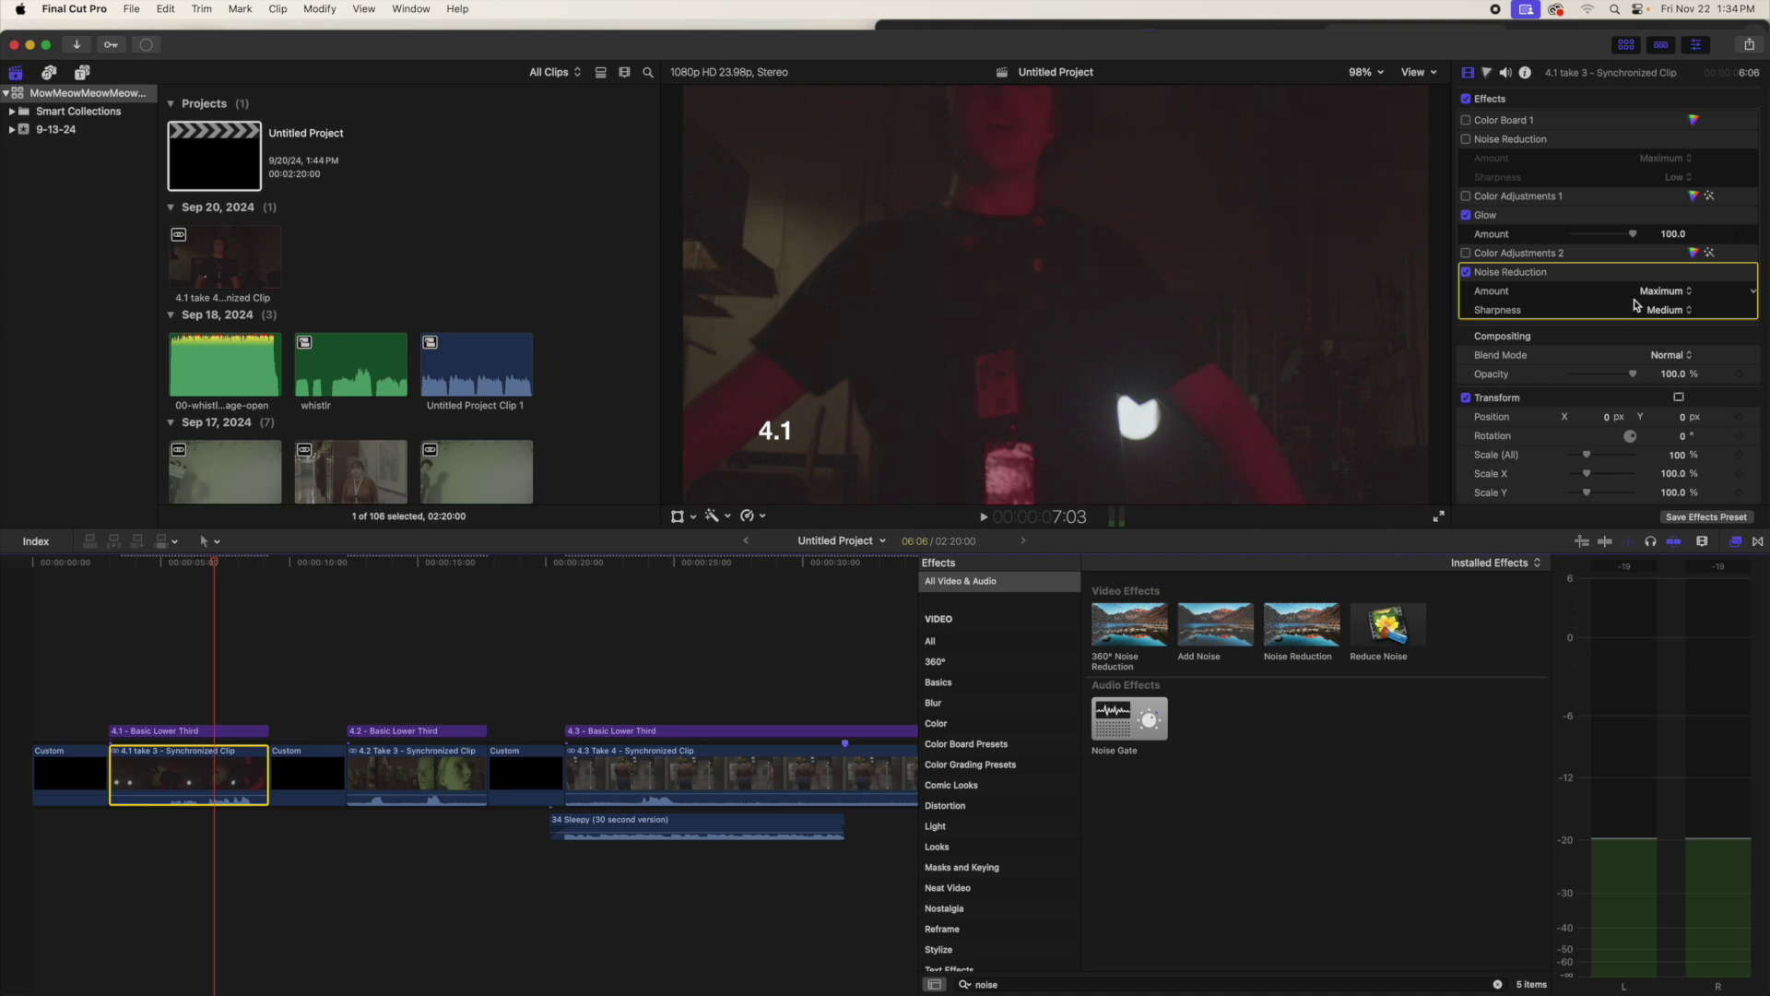
Change the Noise Reduction Amount to High, leaving Sharpness at Medium
click(1667, 290)
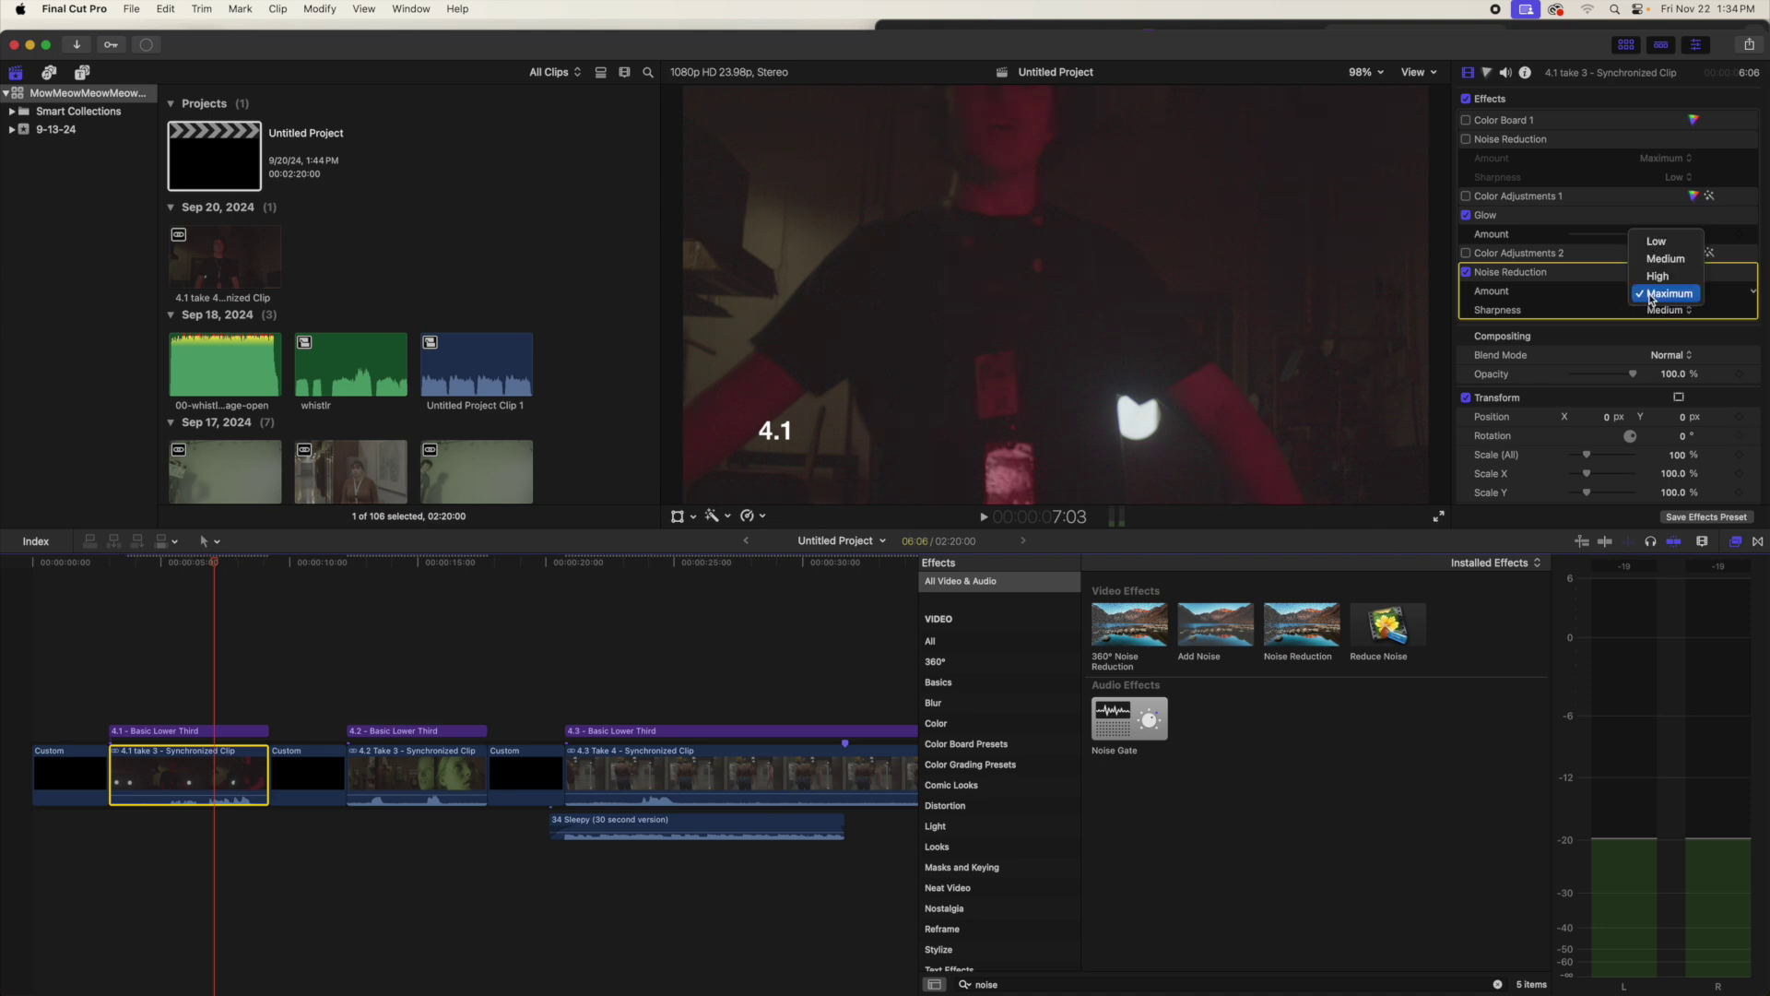
click(1666, 271)
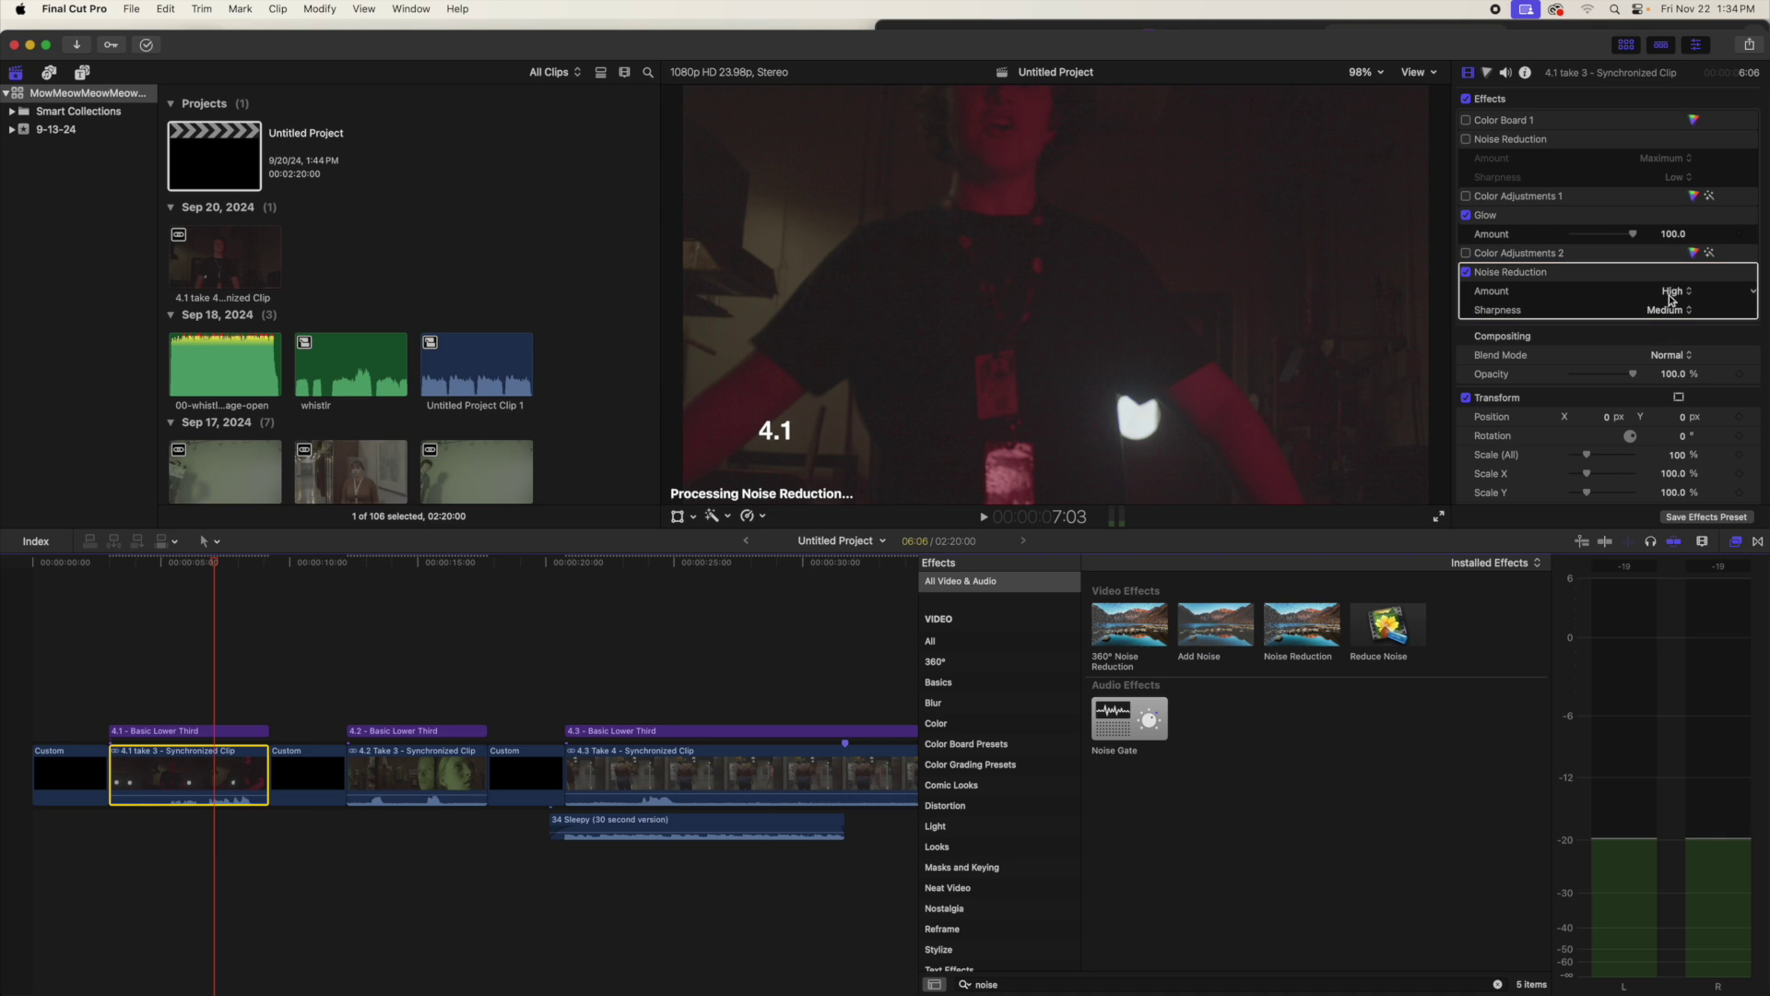
click(1674, 292)
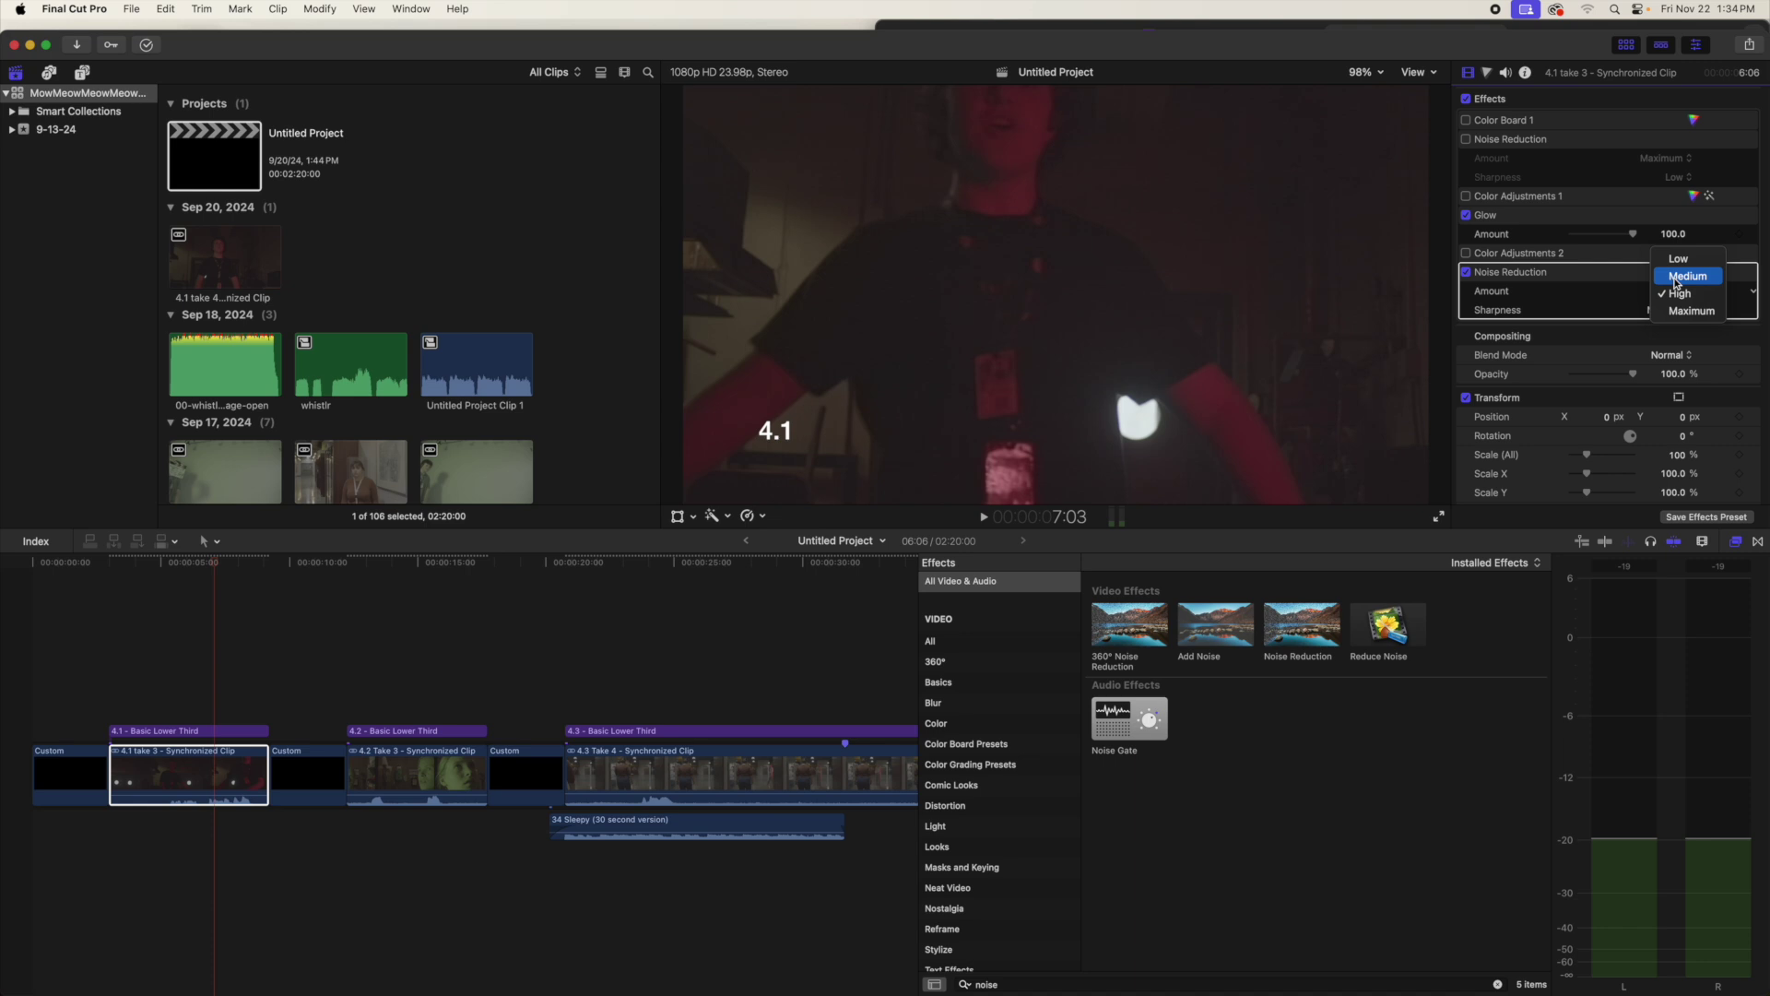
click(1617, 299)
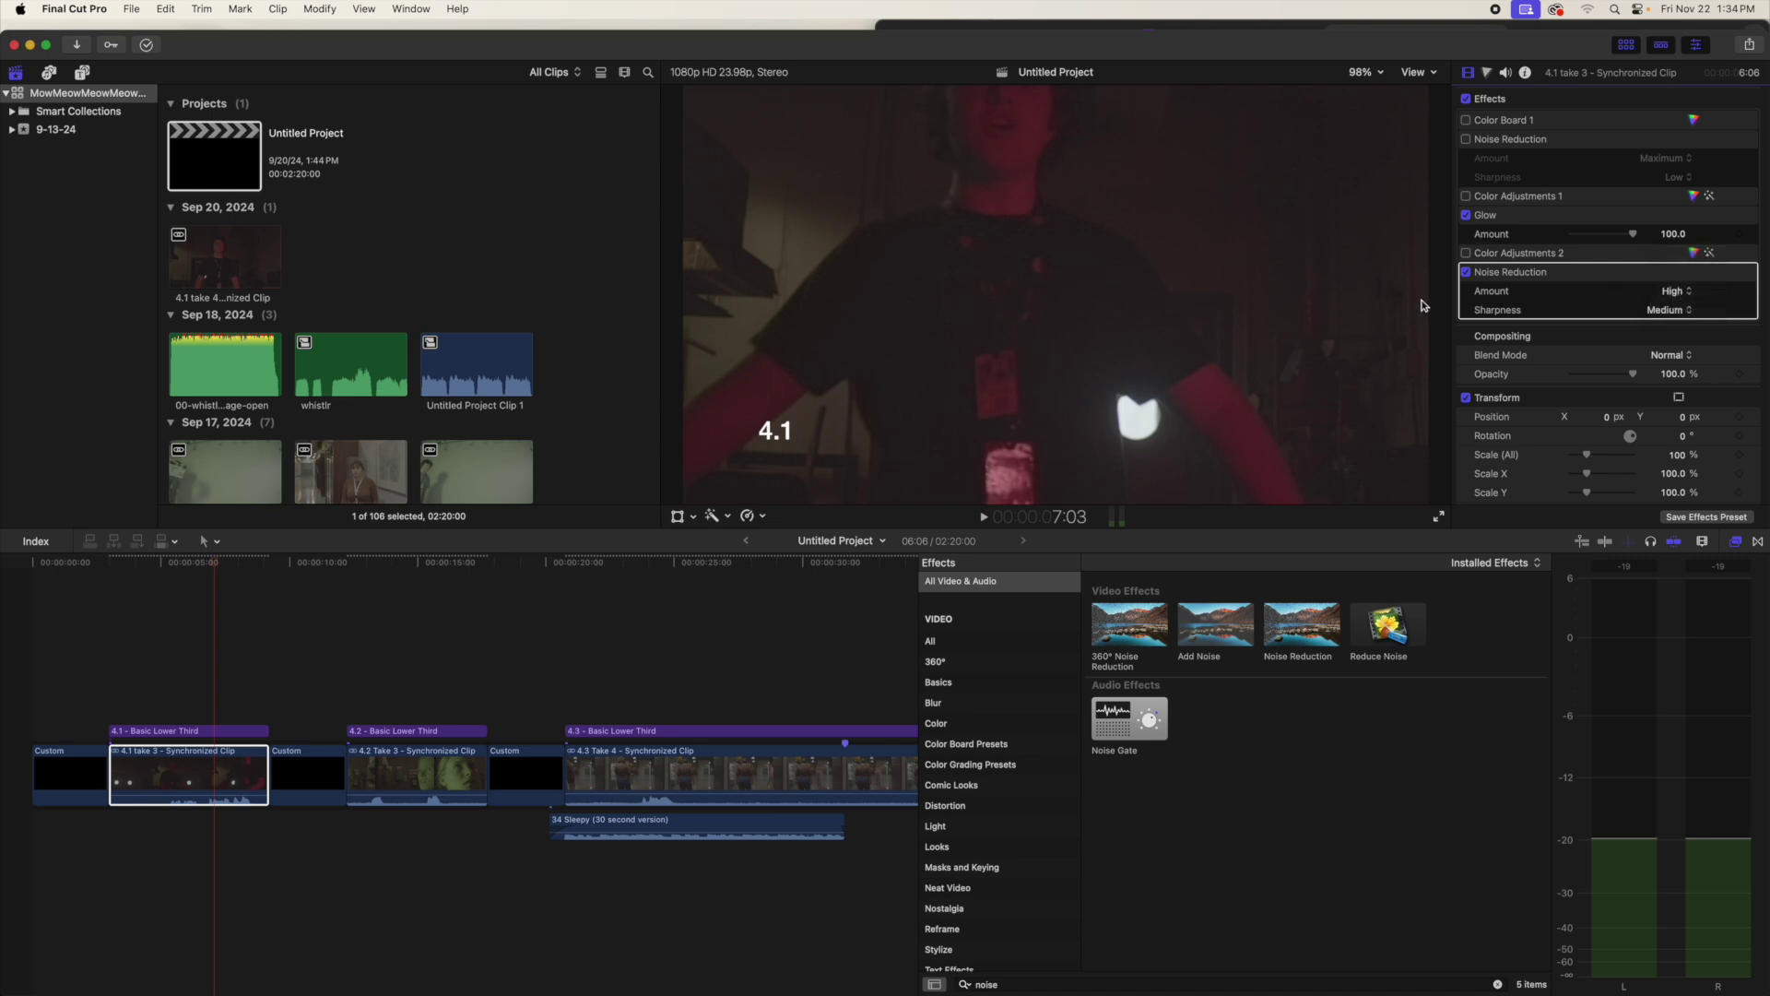